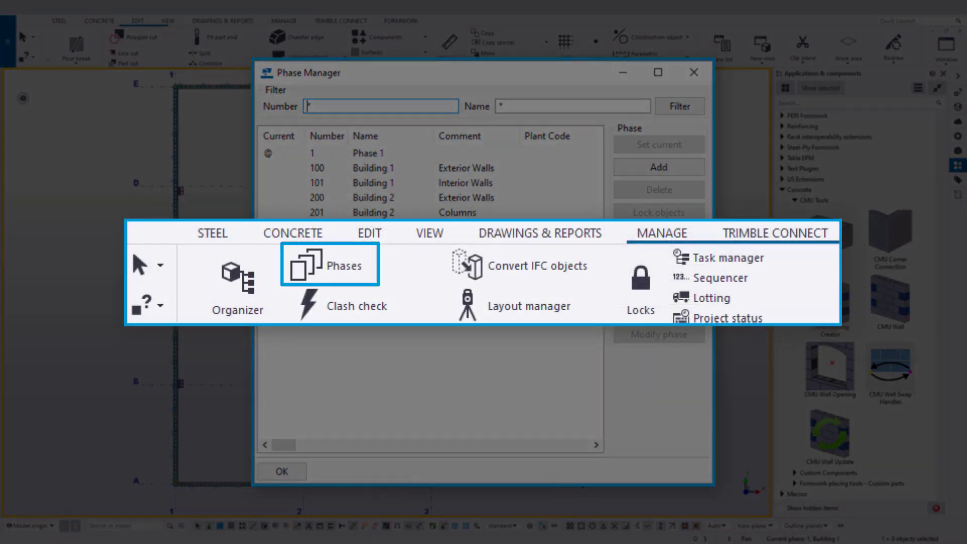
Open Phase Manager and move its dialog away from the model.
key("Down")
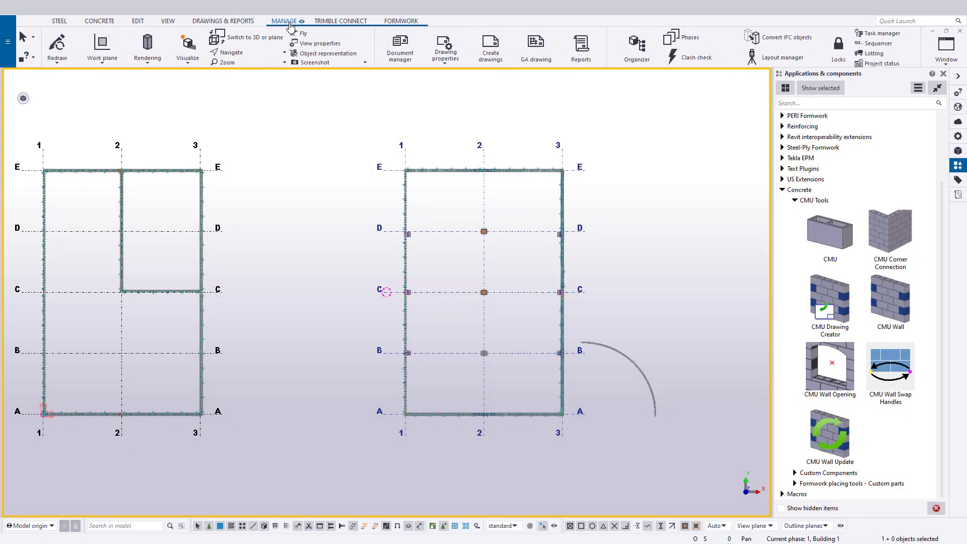
scroll(290, 41, "down", 3)
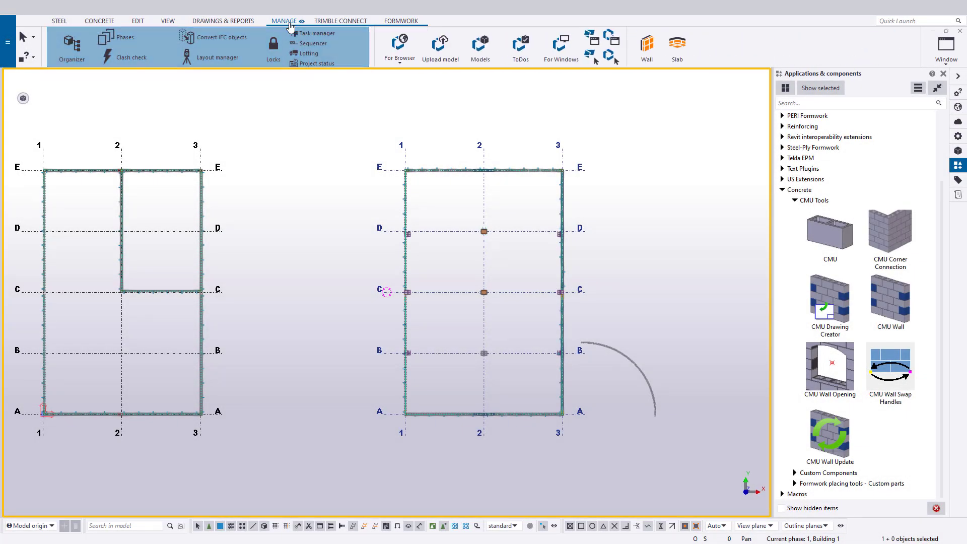
left_click(146, 38)
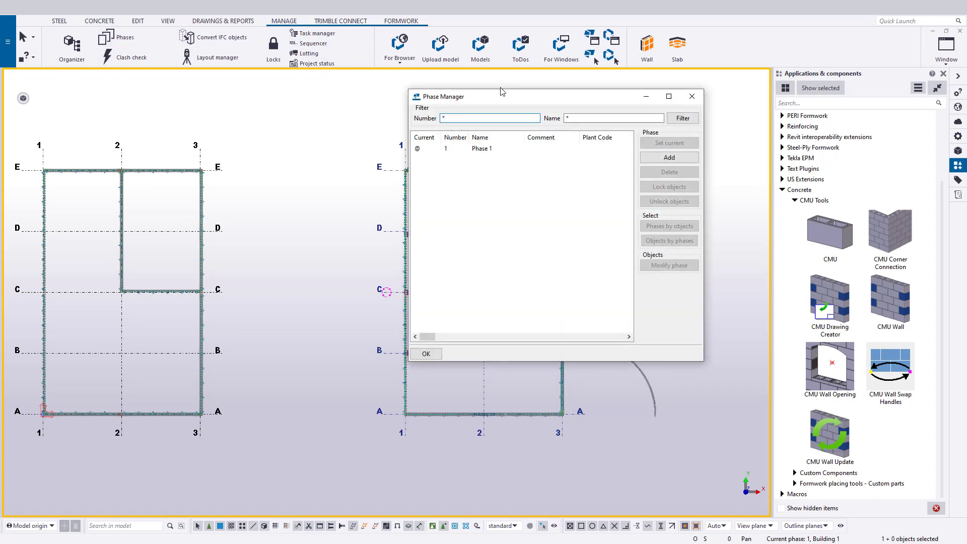
left_click_drag(501, 96, 726, 89)
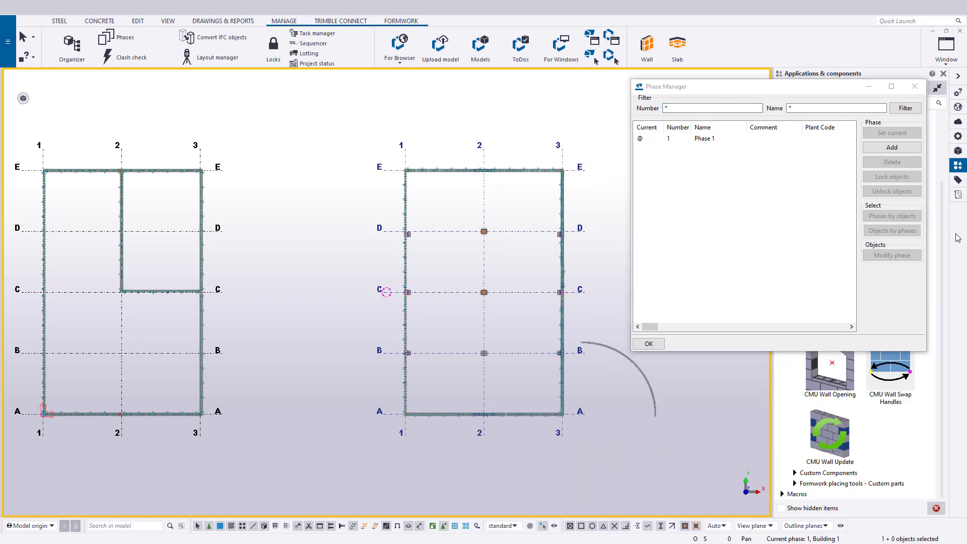
With Phase 1 selected, add new phases until Phase 1 through Phase 7 exist.
left_click(721, 140)
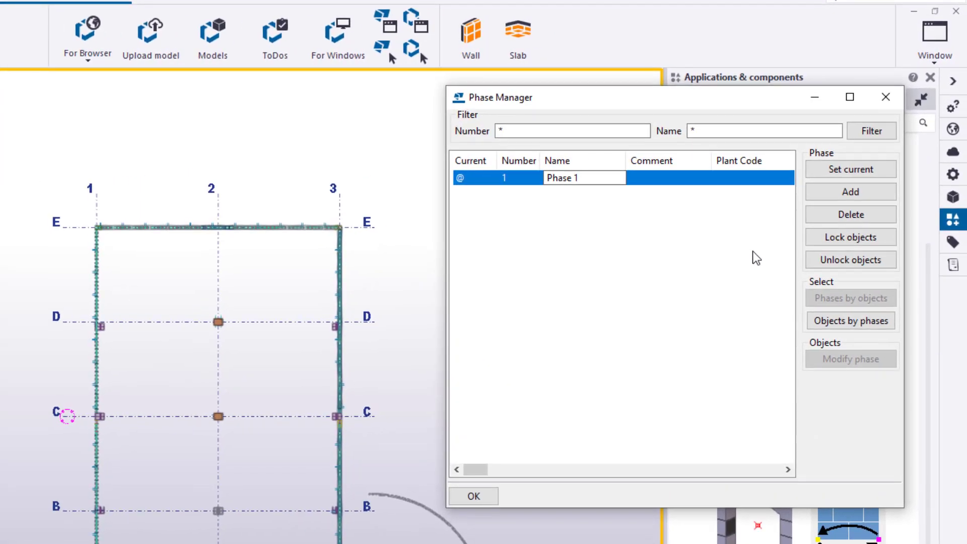
left_click(851, 192)
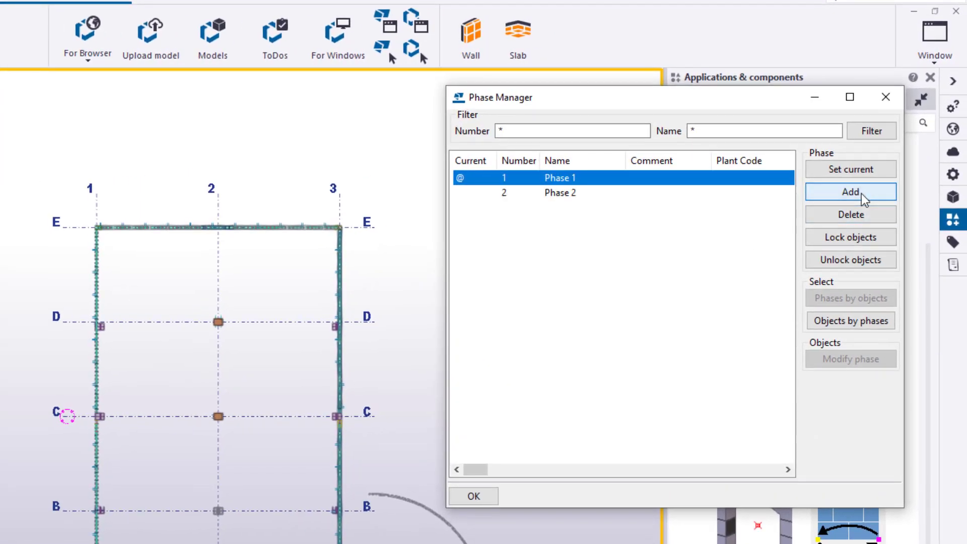
left_click(851, 192)
left_click(852, 192)
left_click(851, 192)
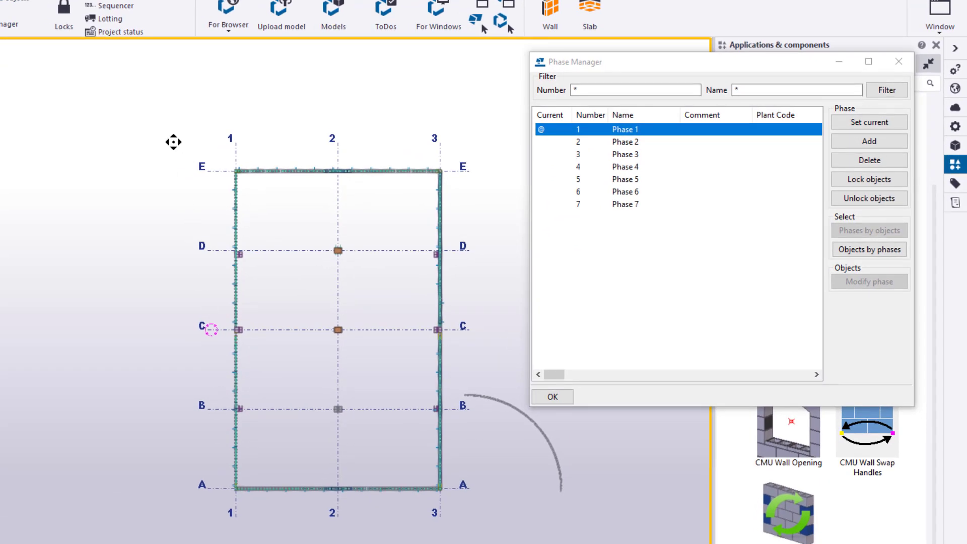
Area-select the right building's members and assign them to Phase 2.
left_click_drag(173, 143, 280, 276)
left_click_drag(408, 460, 461, 525)
left_click(671, 145)
double_click(671, 145)
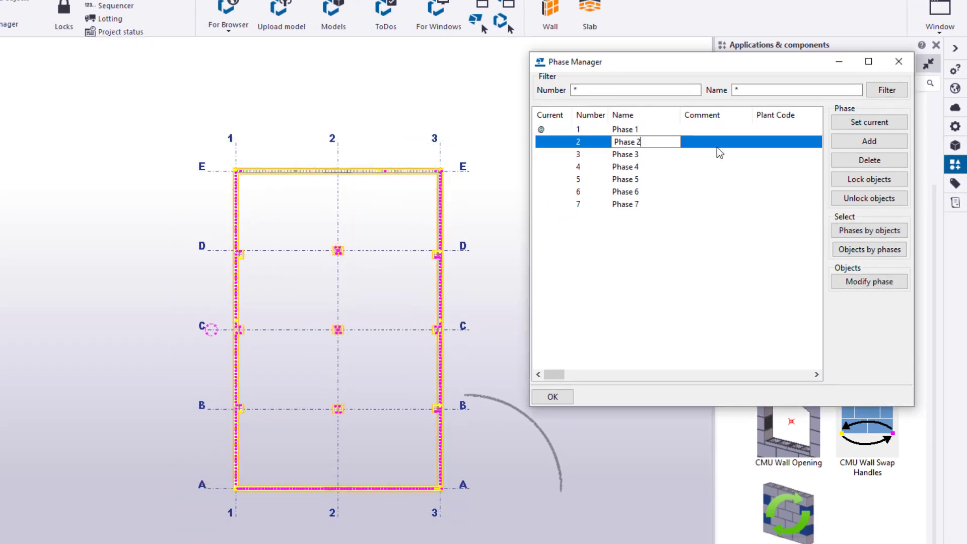
left_click(870, 281)
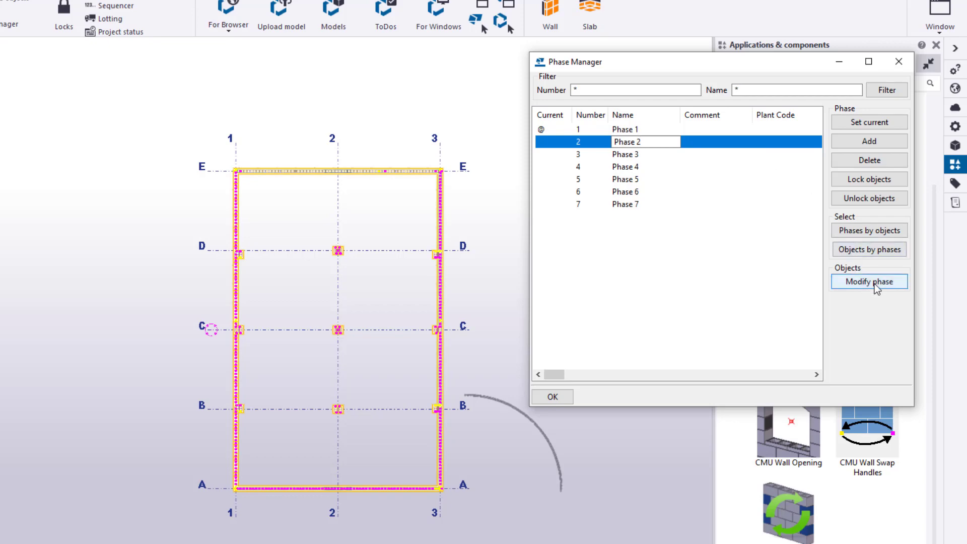
left_click(874, 283)
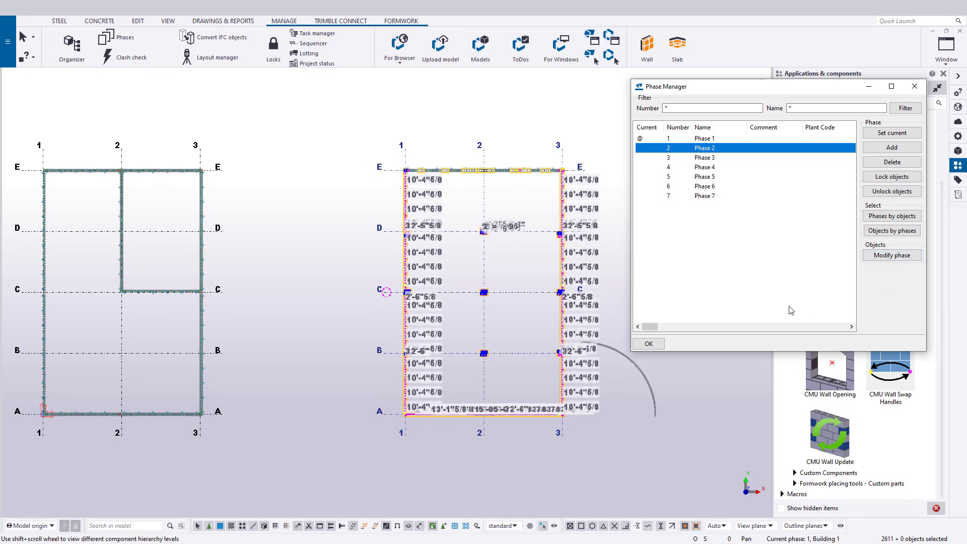
Verify the assignment by selecting the objects in Phase 2, then Phase 1.
left_click(695, 414)
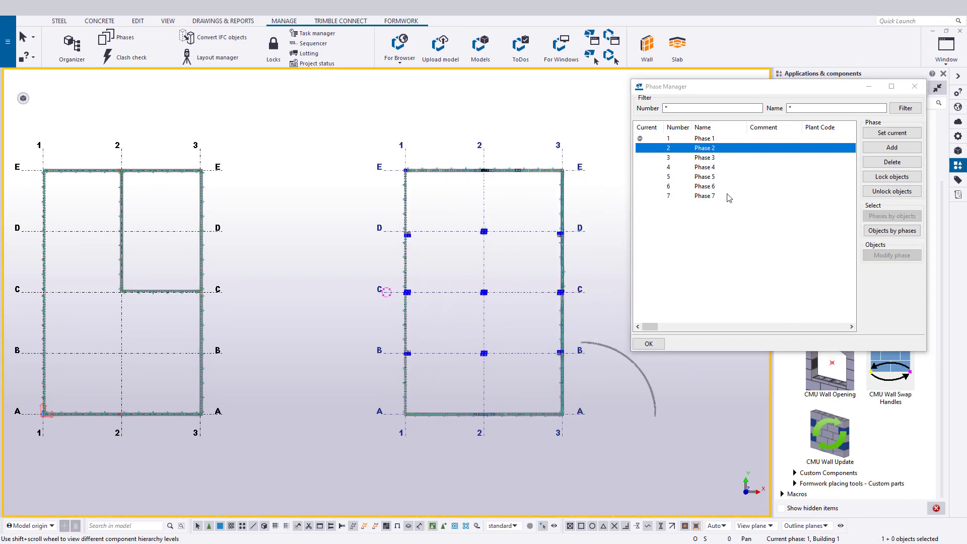
left_click(892, 231)
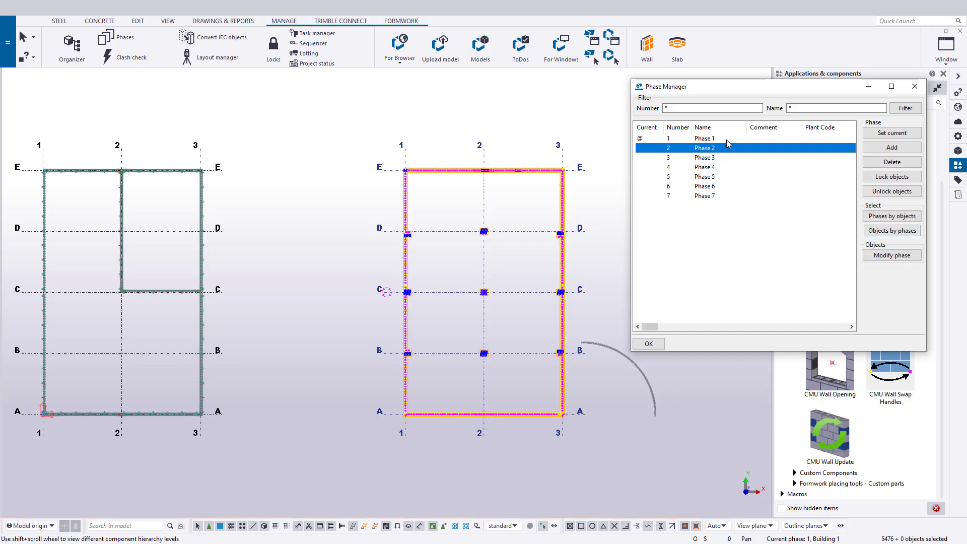
left_click(730, 138)
left_click(892, 230)
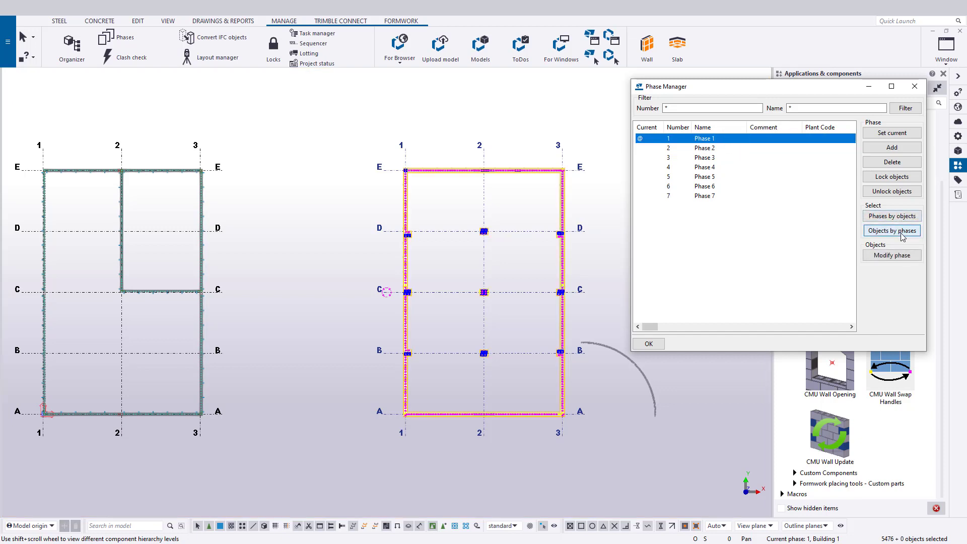
left_click(892, 230)
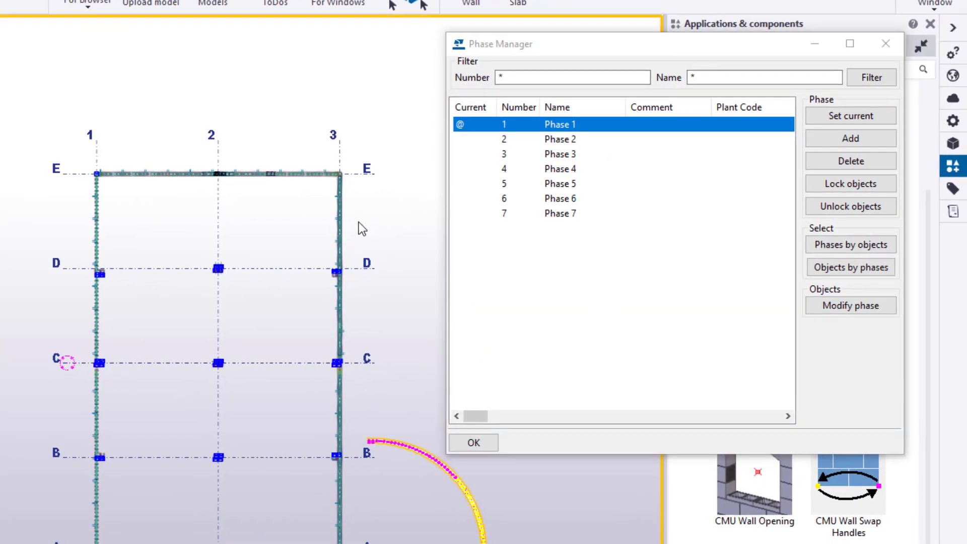
left_click(343, 217)
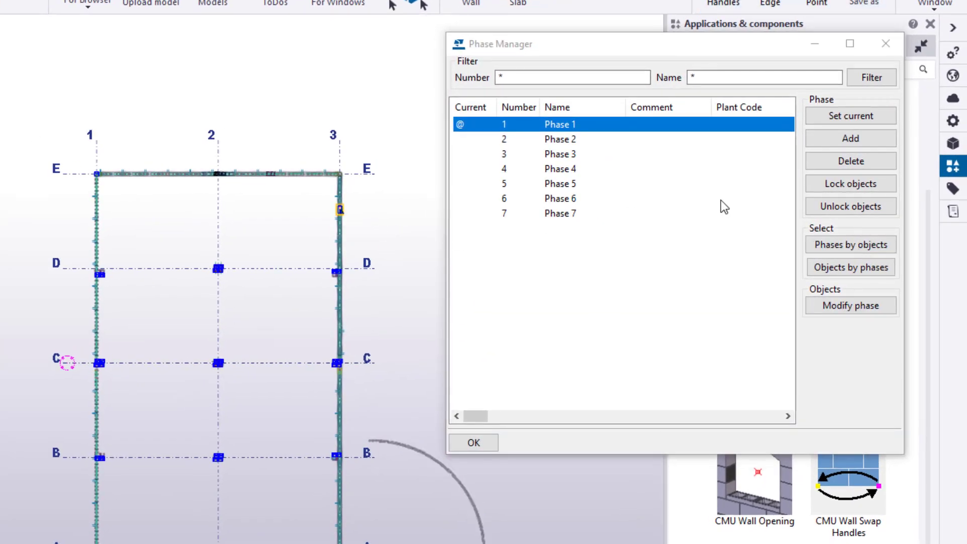
left_click(851, 244)
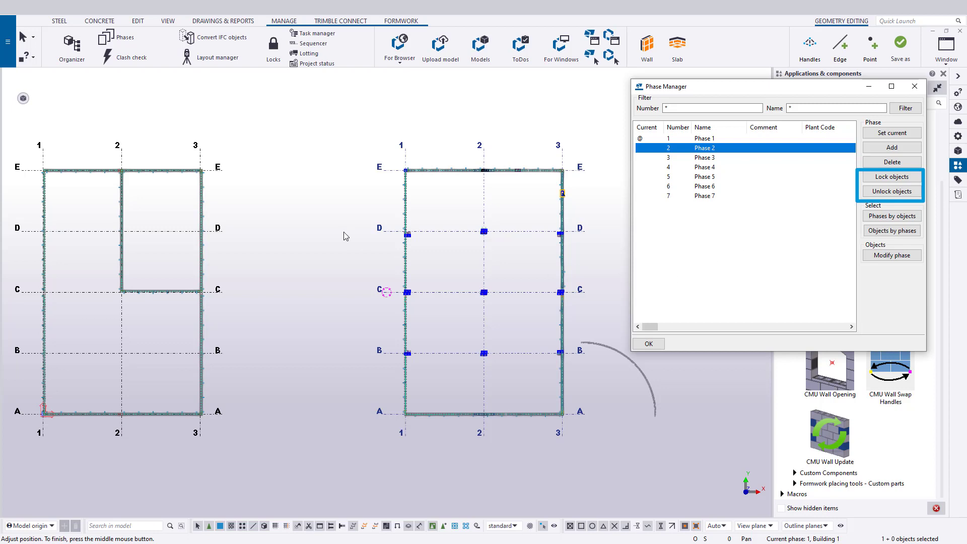
left_click(281, 243)
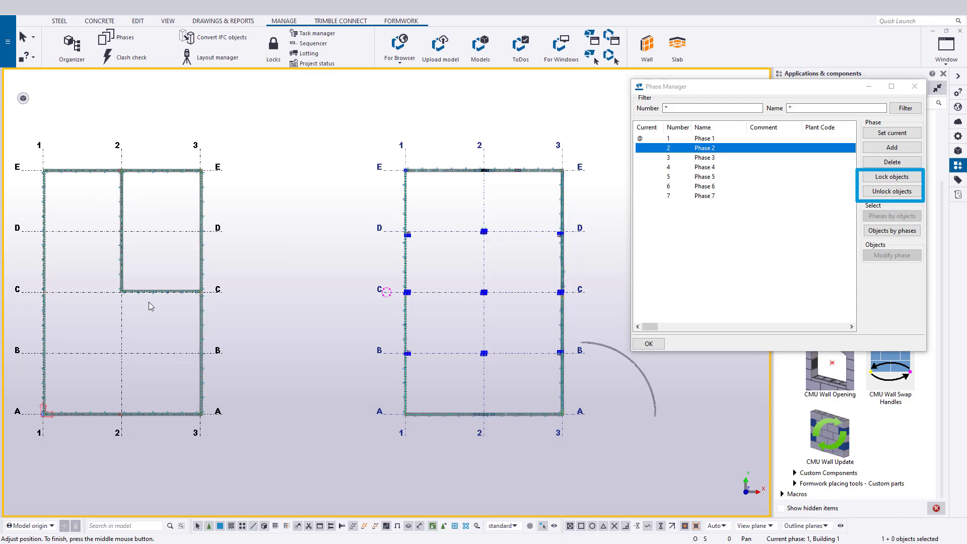
left_click_drag(95, 192, 150, 307)
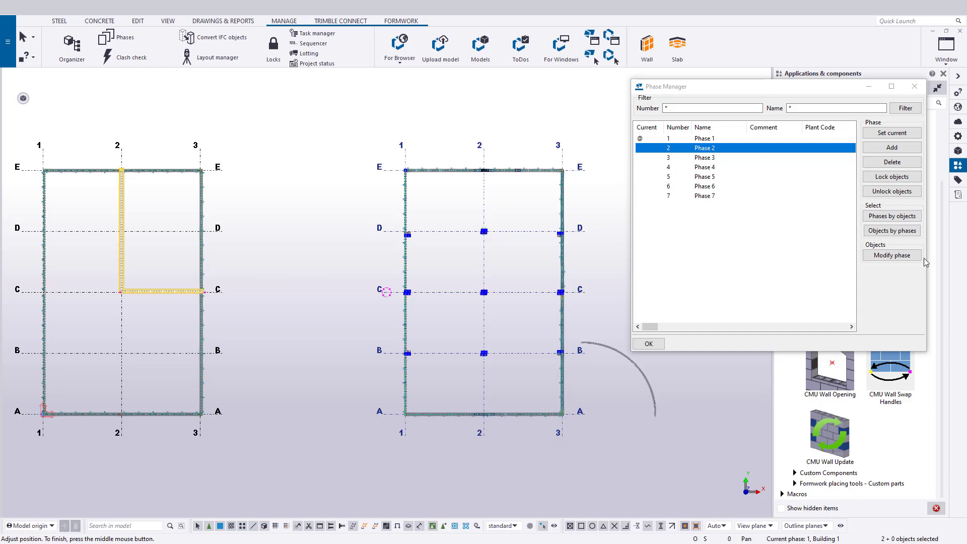
left_click(263, 239)
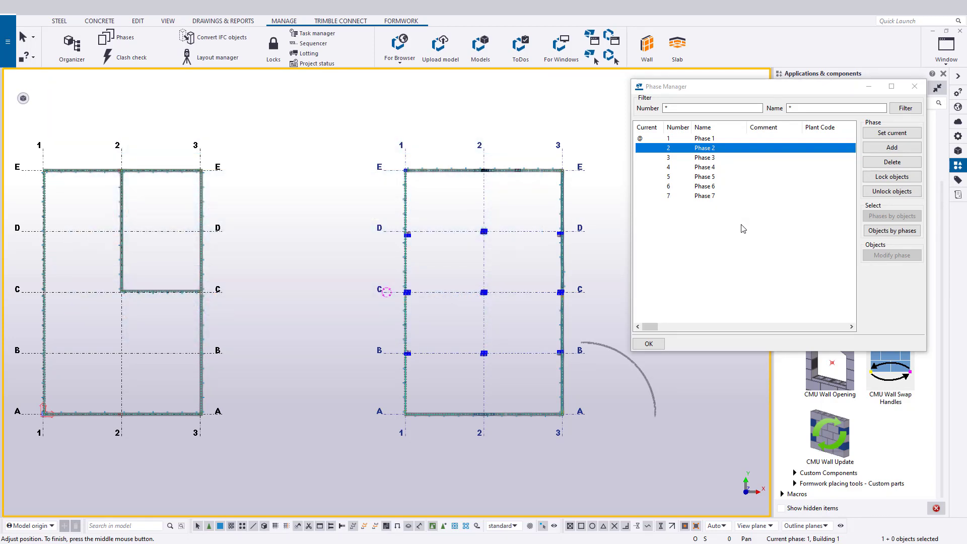
Attempt to renumber Phase 2 and dismiss the could-not-change warning.
left_click(672, 148)
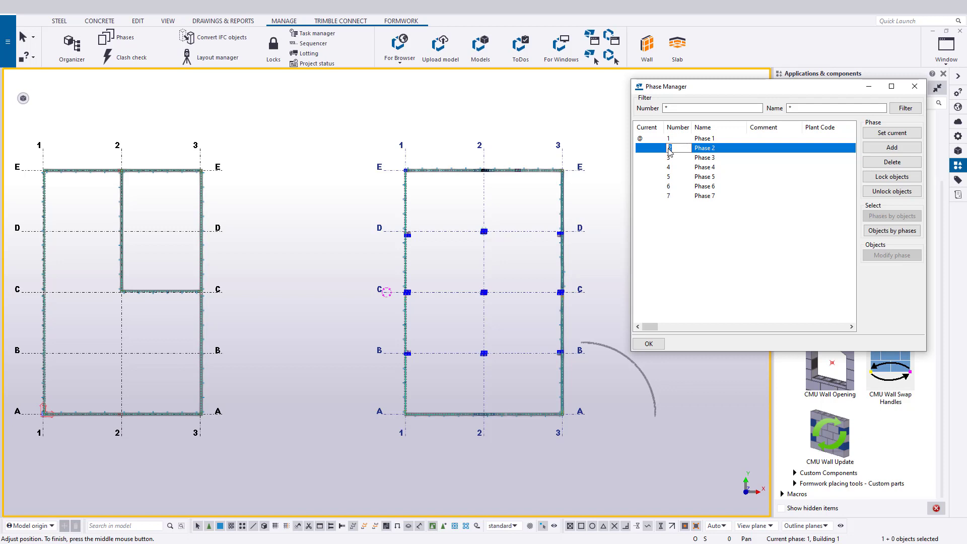
type("100")
key("Return")
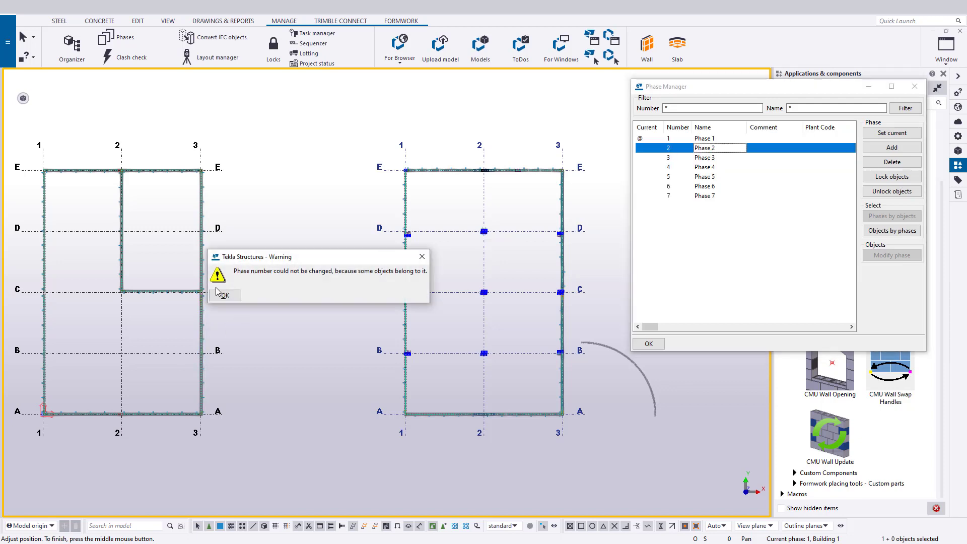
left_click(224, 295)
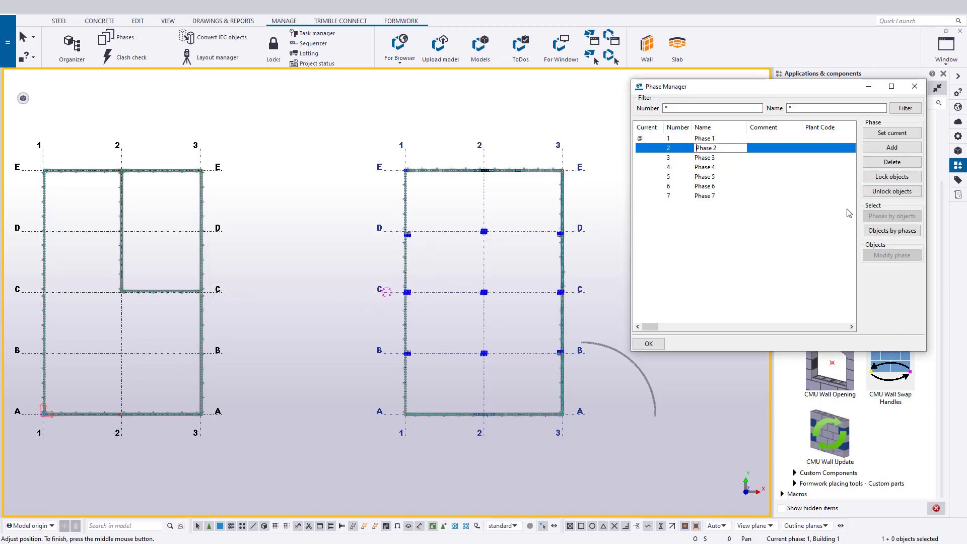
Select Phase 2's objects and move them into Phase 1.
left_click(892, 231)
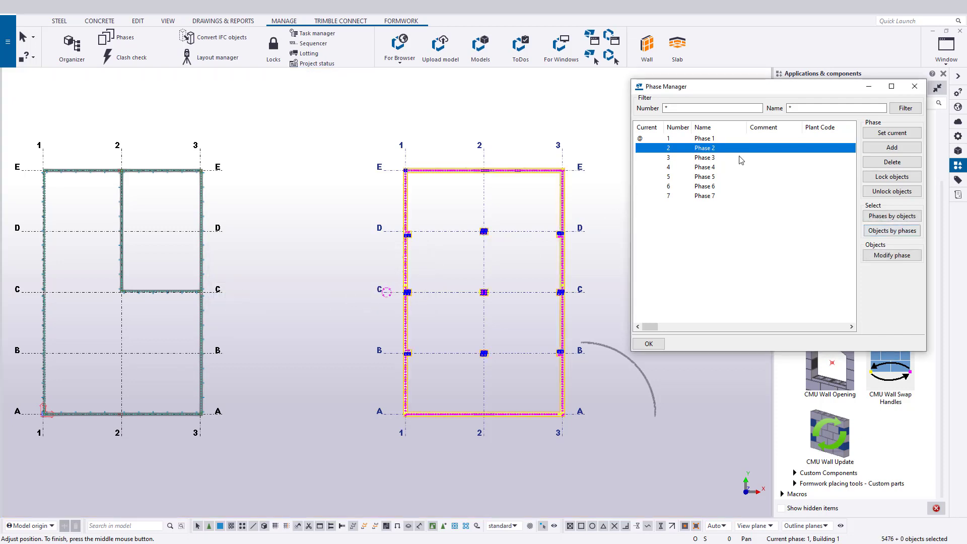
left_click(737, 139)
left_click(893, 256)
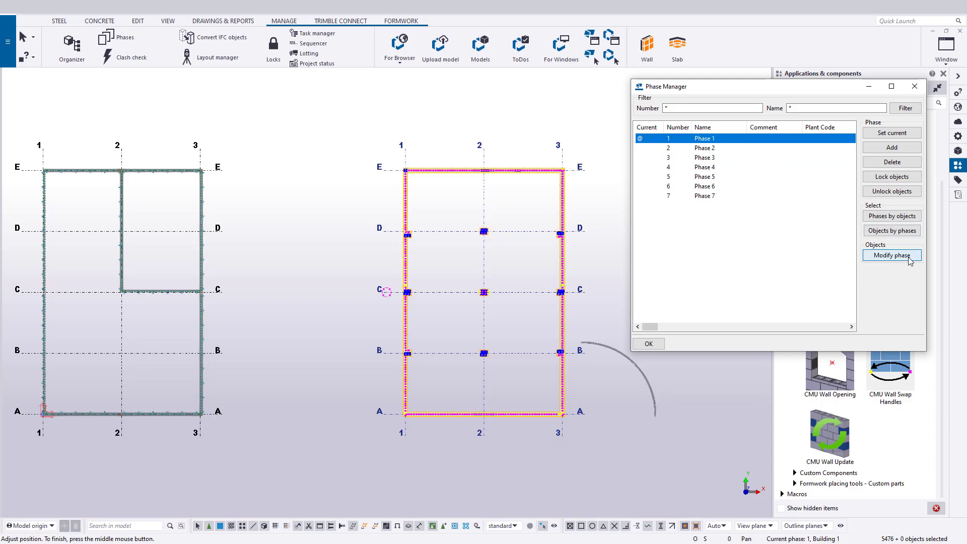
Renumber the phases to 100, 101, 200, 201, 202 and 300, then begin renaming phase 100.
left_click(684, 148)
type("100")
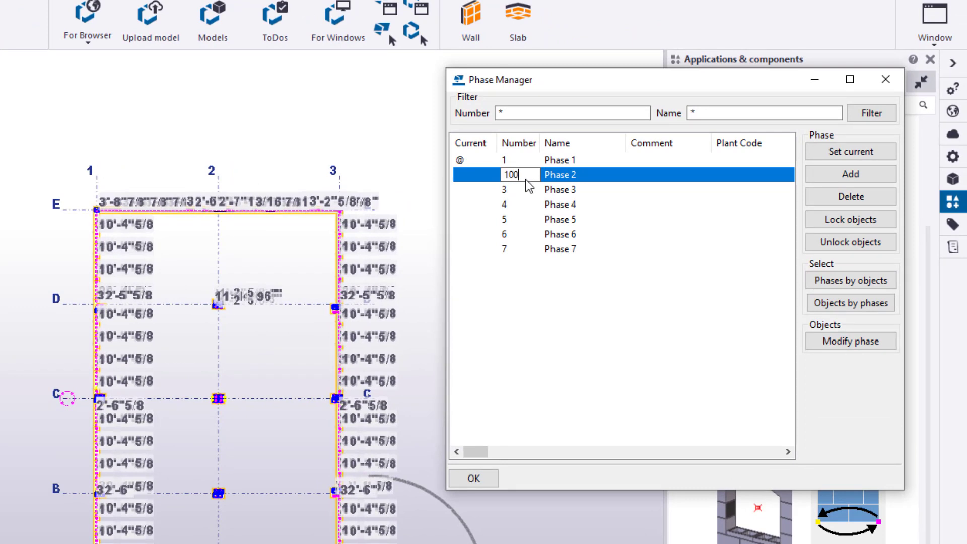
type("101")
key("Return")
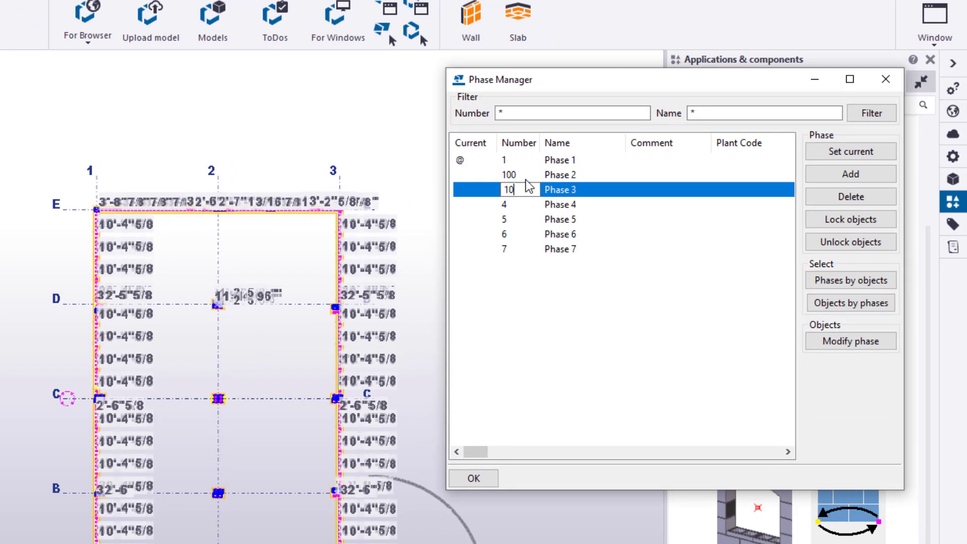
type("200")
key("Return")
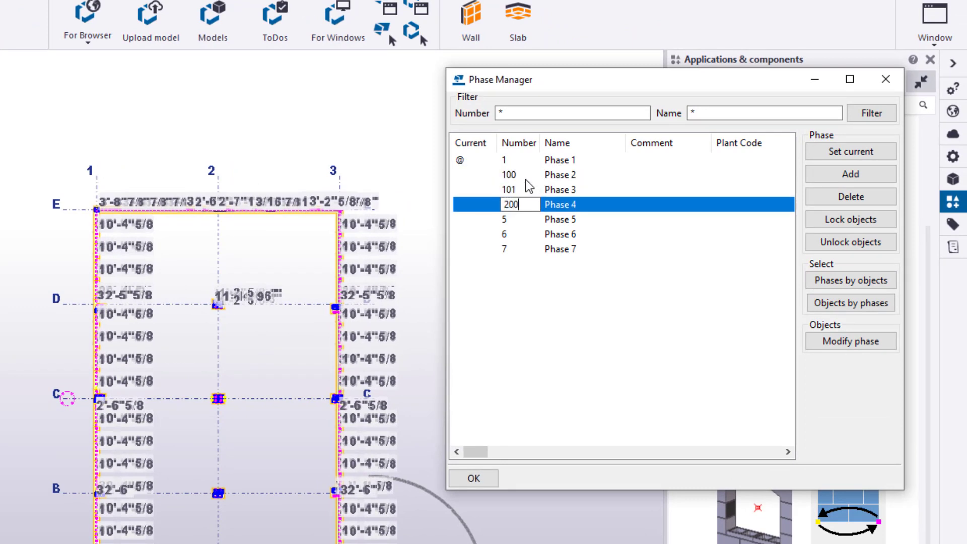
key("Return")
type("201")
key("Return")
type("202")
key("Return")
type("300")
key("Return")
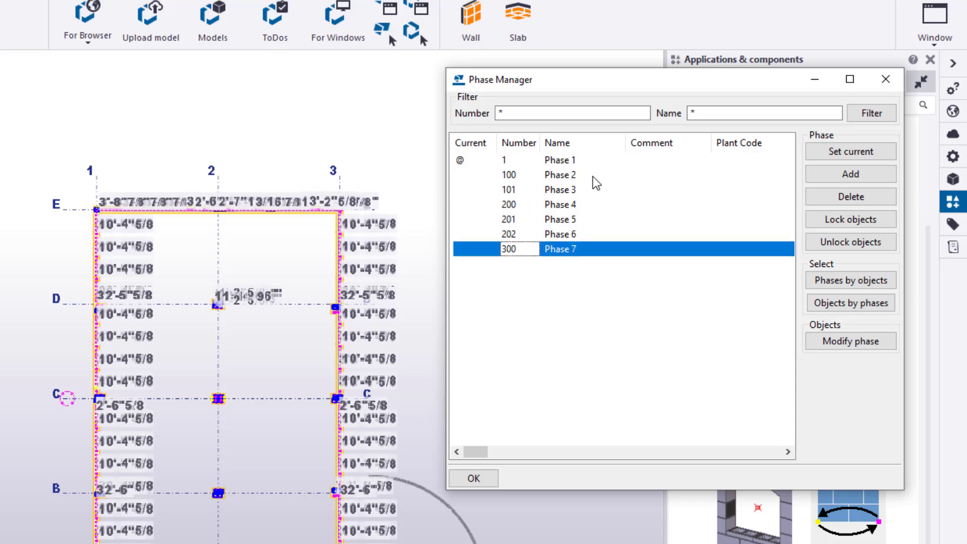
left_click(593, 176)
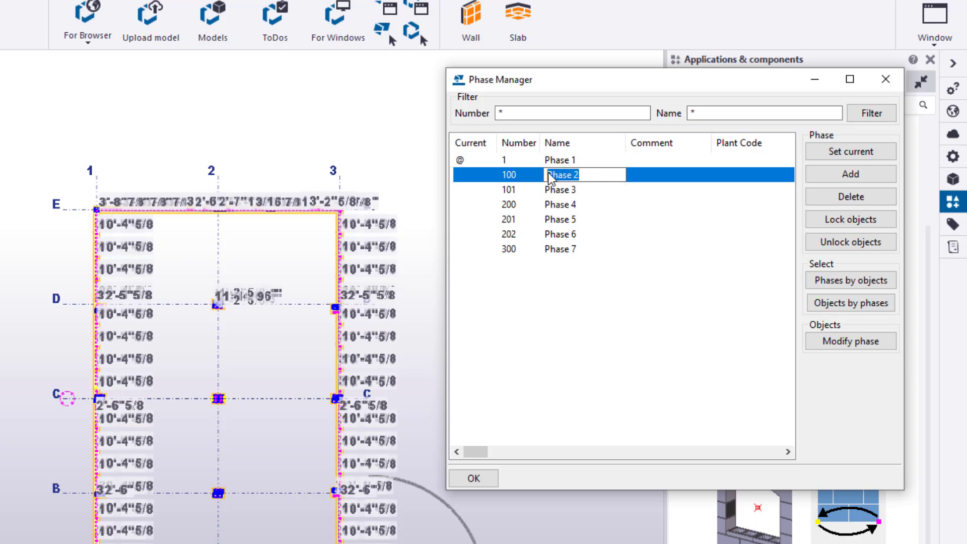
type("Build ")
type("ing 1")
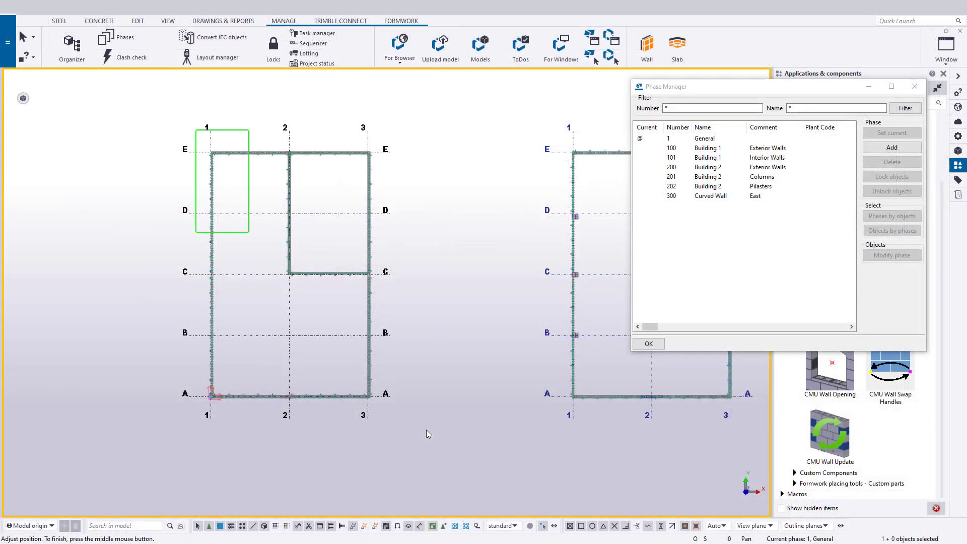
Assign Building 1's exterior walls to phase 100 and its interior walls to phase 101.
left_click(371, 347)
left_click_drag(345, 299, 284, 260, "ctrl")
left_click(717, 149)
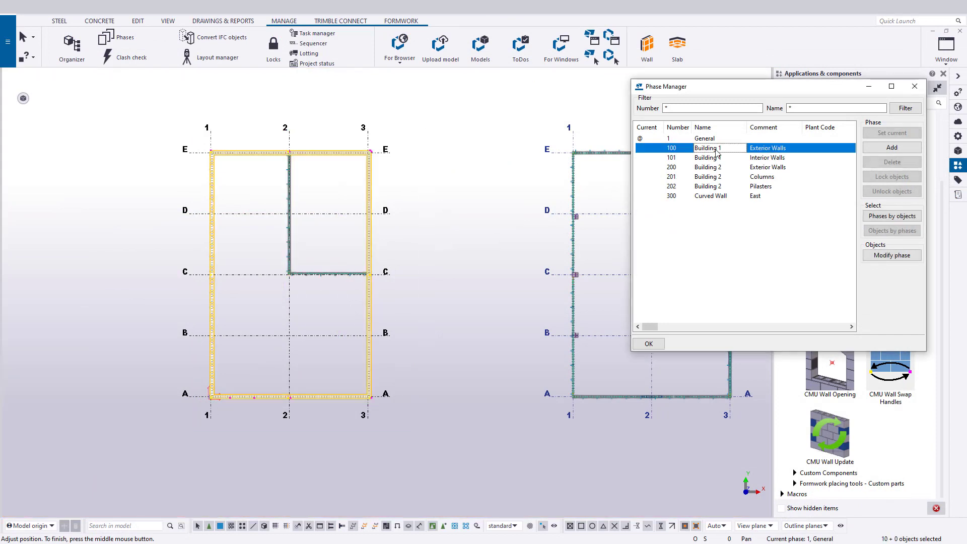
left_click(892, 256)
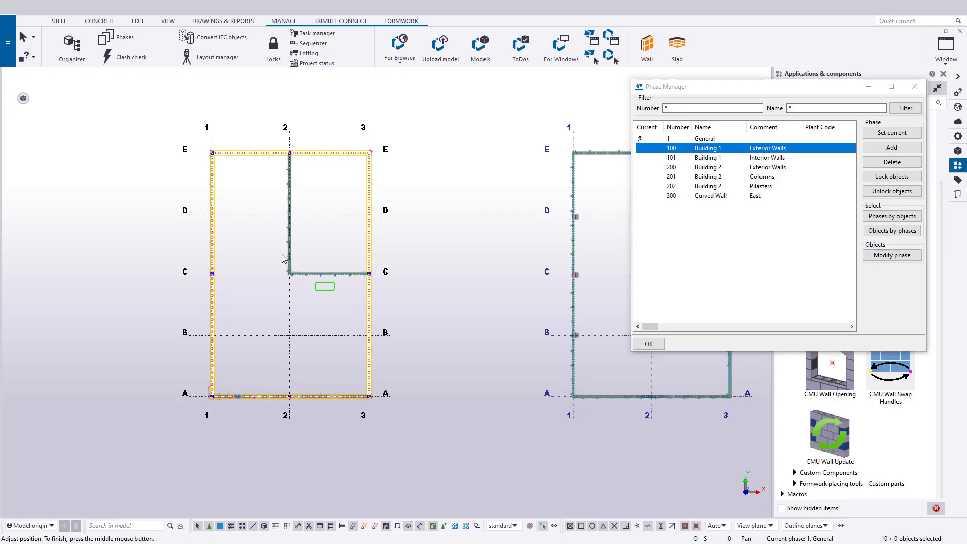
left_click_drag(335, 290, 293, 253)
left_click(729, 158)
left_click(892, 255)
Bring the right building into view and assign the curved wall to phase 300.
middle_click_drag(545, 295, 364, 302)
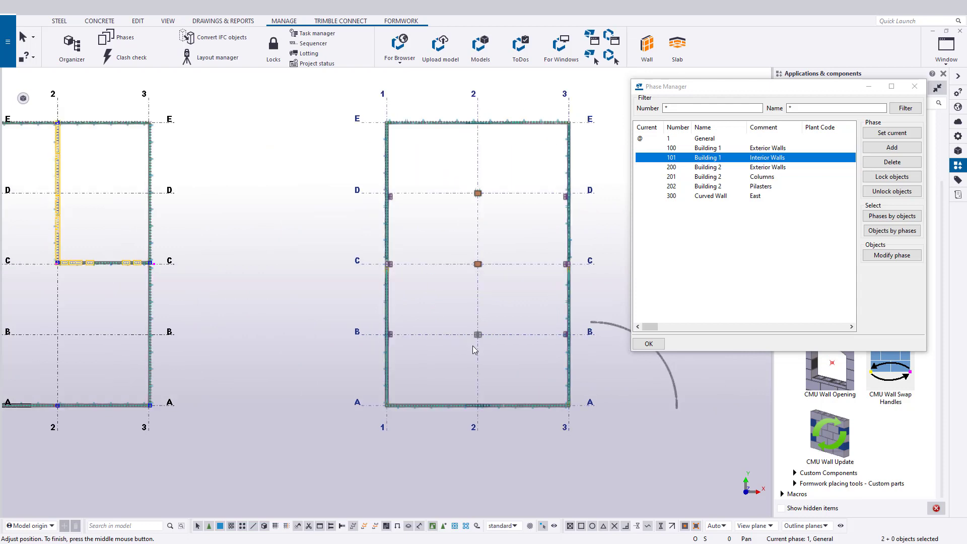
middle_click_drag(443, 333, 465, 359)
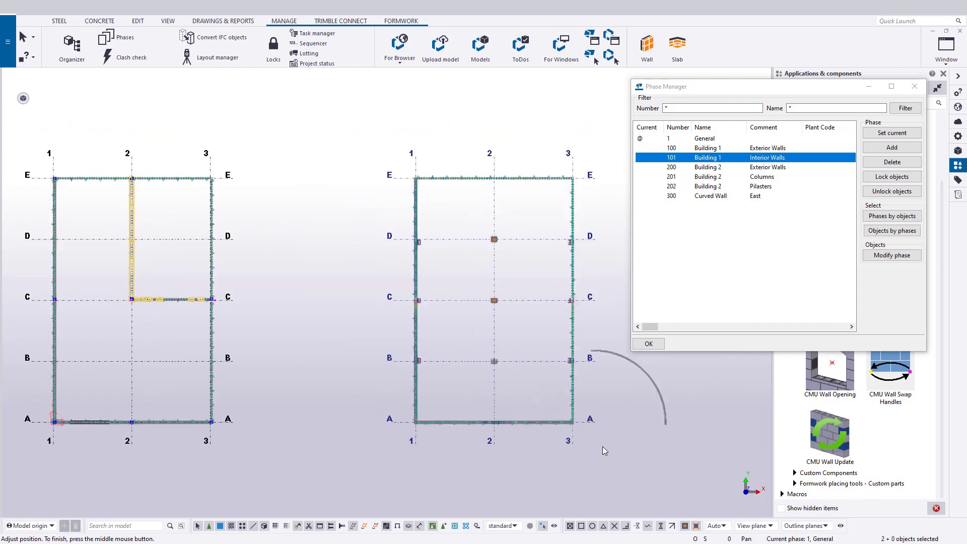
left_click(580, 444)
mouse_move(583, 446)
left_mouse_down()
mouse_move(510, 274)
mouse_move(407, 168)
left_mouse_up()
left_click_drag(499, 303, 590, 420)
left_click(748, 197)
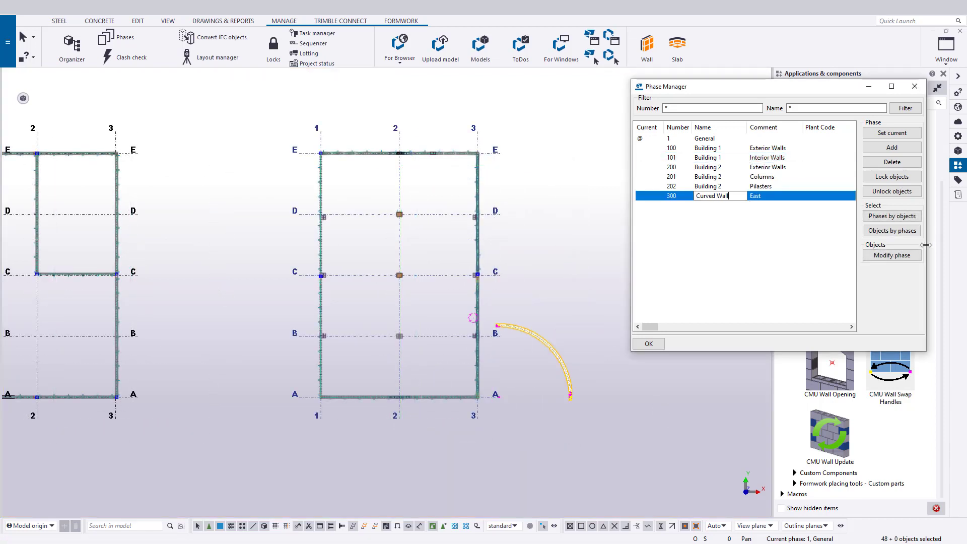
left_click(892, 255)
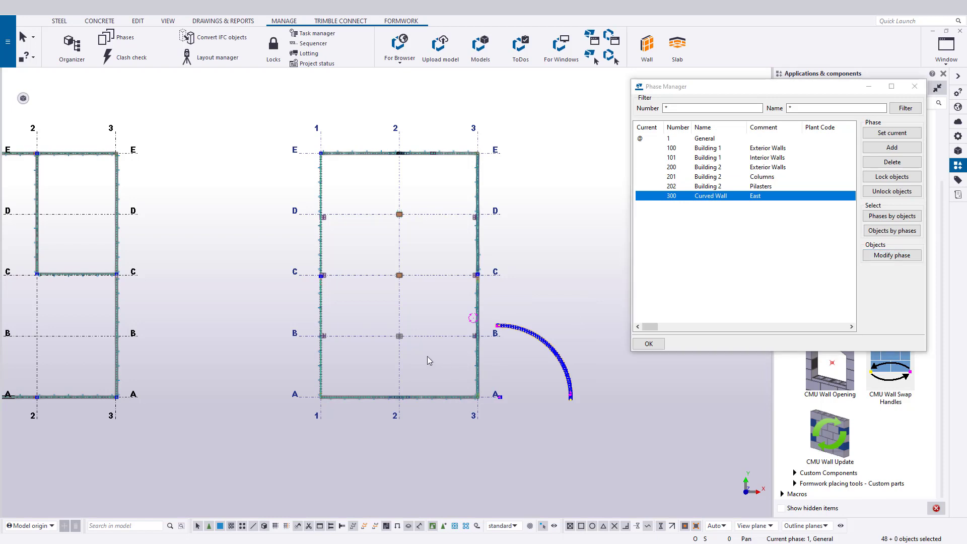
Assign the right plan's middle columns to phase 201 and the pilasters to phase 202.
left_click_drag(414, 370, 387, 203)
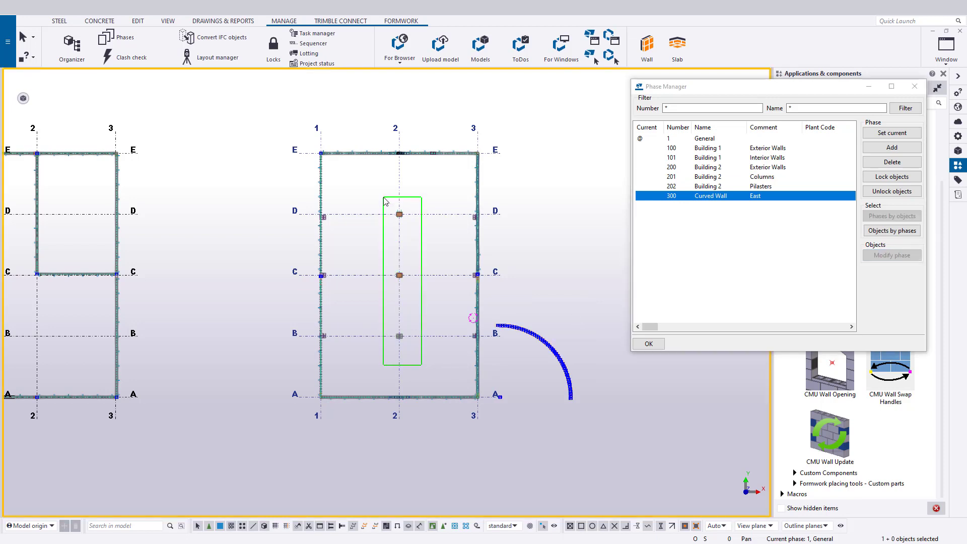
left_click(789, 177)
left_click(892, 256)
left_click(763, 139)
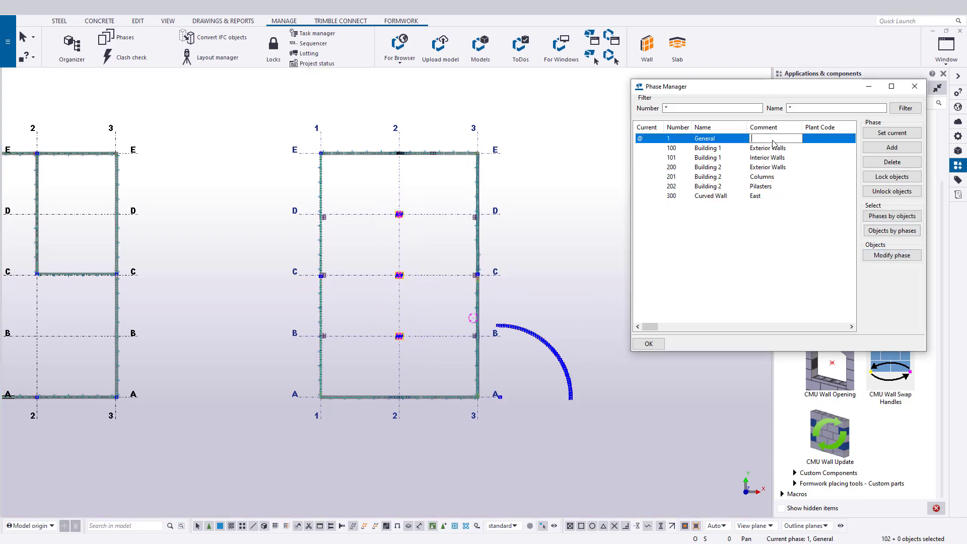
left_click(892, 231)
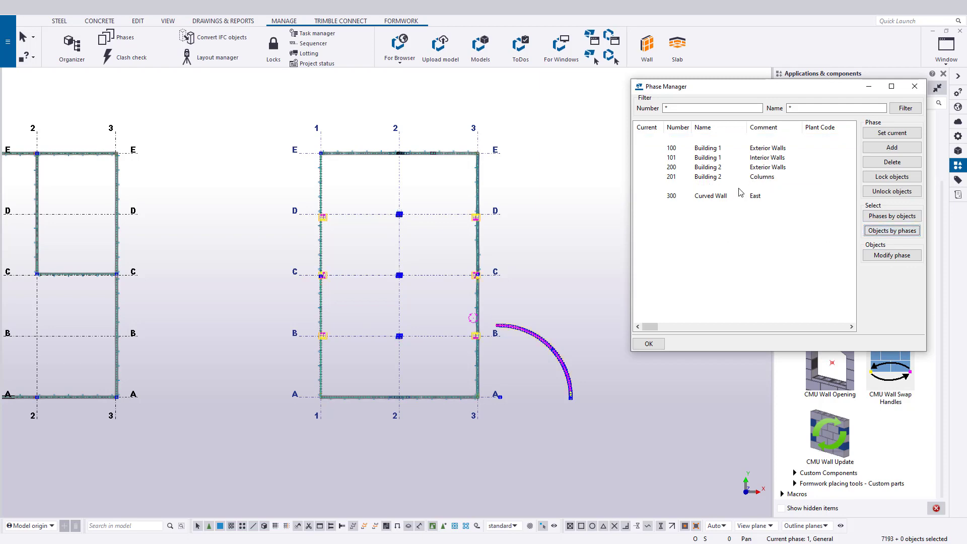
left_click(737, 187)
left_click(891, 231)
left_click(891, 256)
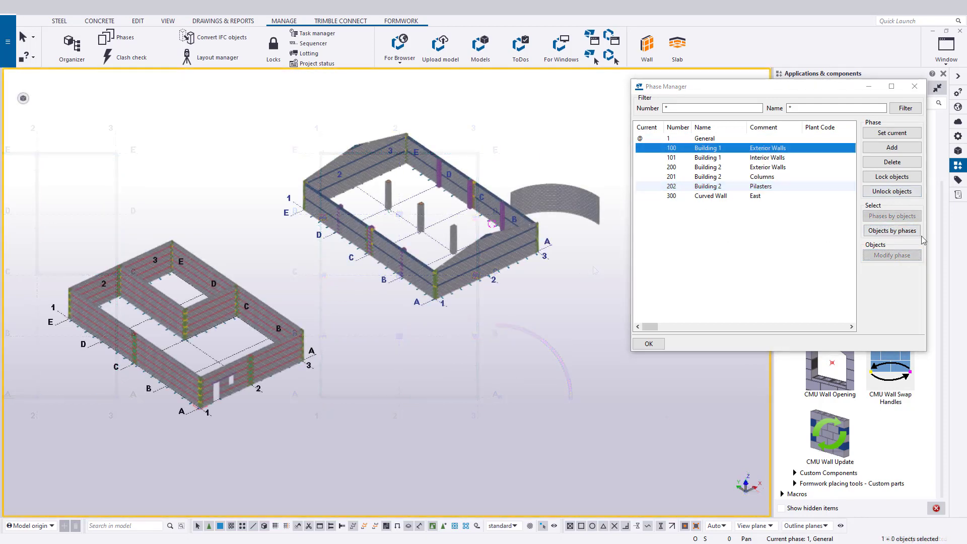
Highlight the objects in phase 100 and then phase 101.
left_click(748, 148)
left_click(891, 230)
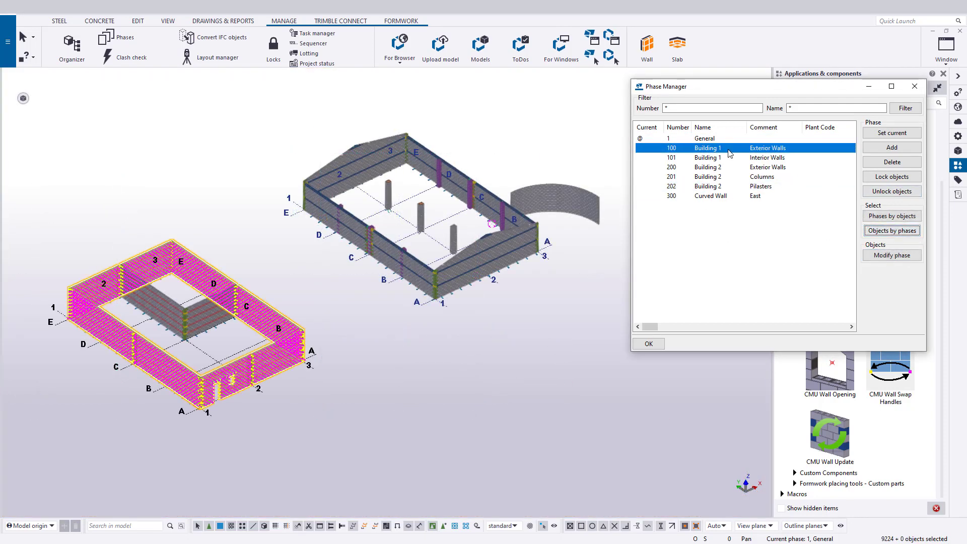
left_click(746, 158)
left_click(891, 231)
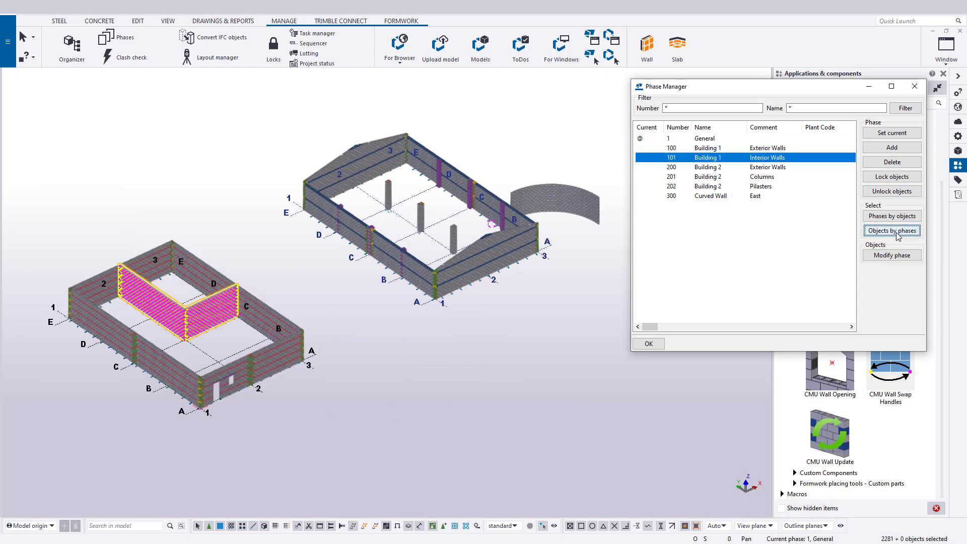
Highlight the objects in phases 200, 201 and 202 in turn.
left_click(891, 255)
left_click(769, 167)
left_click(872, 257)
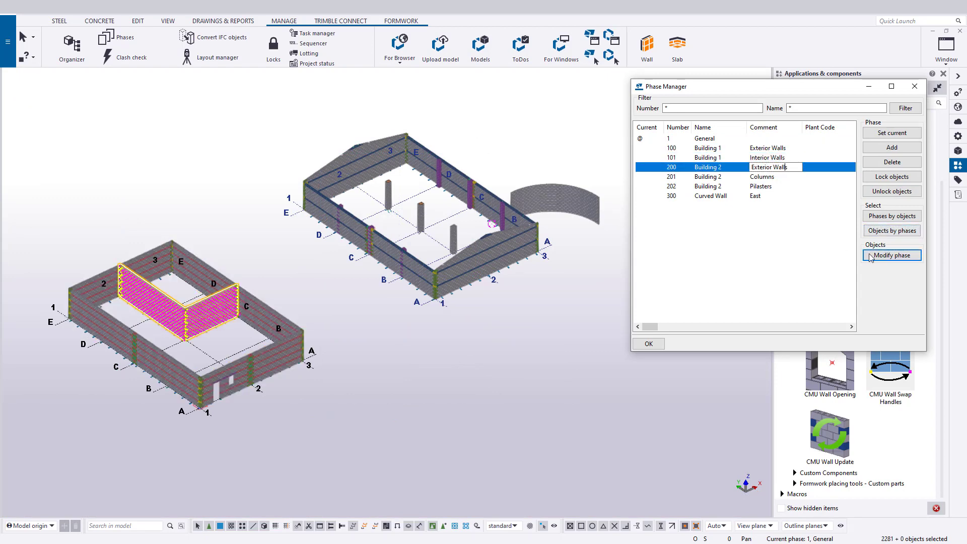
left_click(892, 231)
left_click(768, 177)
left_click(891, 231)
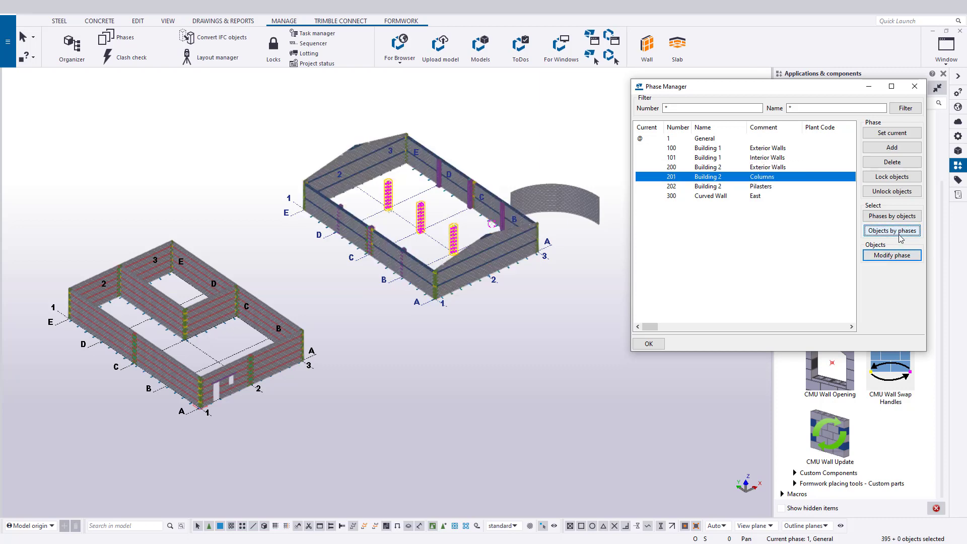
left_click(751, 187)
left_click(893, 231)
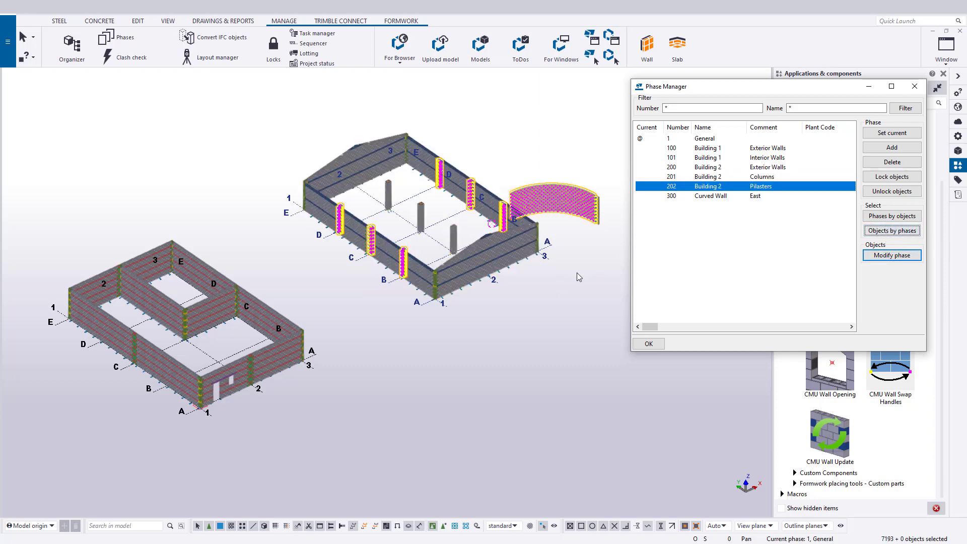
Pan and rotate the model to a top view and select around the curved wall.
left_click(545, 295)
middle_click_drag(545, 295, 467, 218)
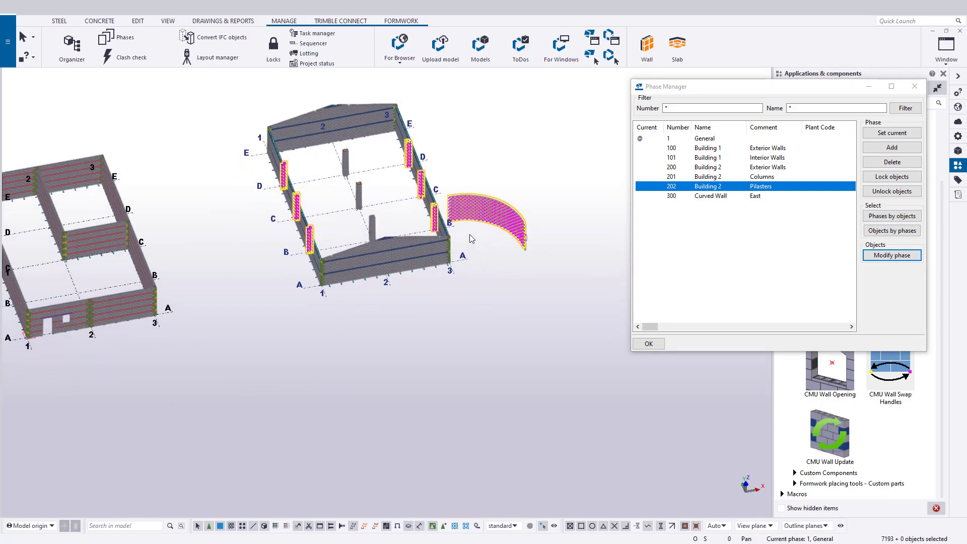
left_click_drag(446, 176, 492, 182)
middle_click_drag(492, 182, 484, 174, "ctrl")
left_click_drag(428, 176, 516, 287)
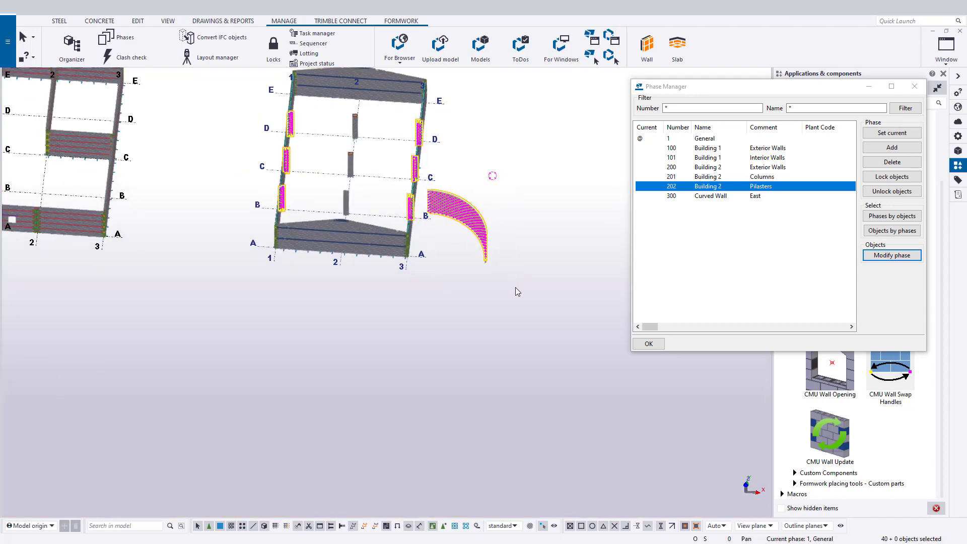
Check the objects in phases 300 and 202, clearing the selection between them.
left_click(777, 197)
left_click(892, 230)
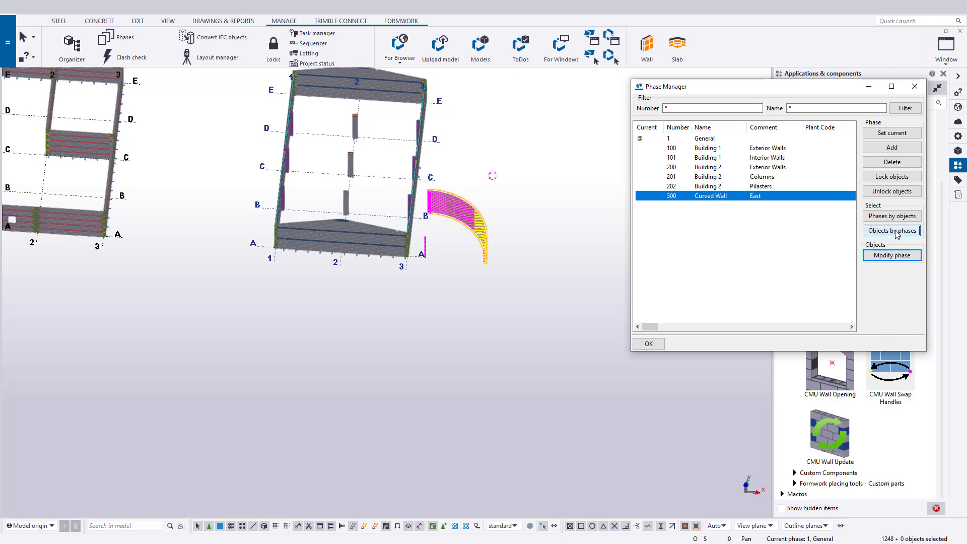
left_click(757, 191)
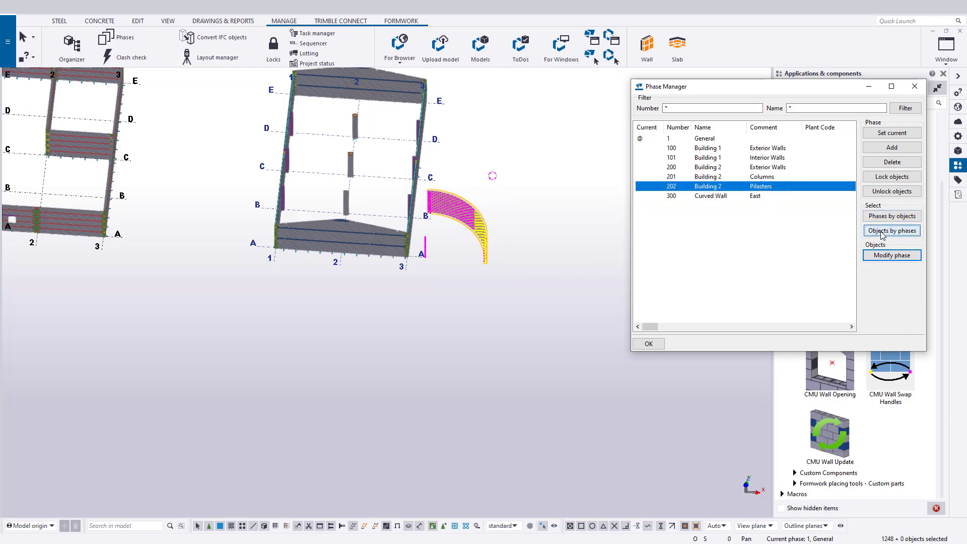
left_click(555, 251)
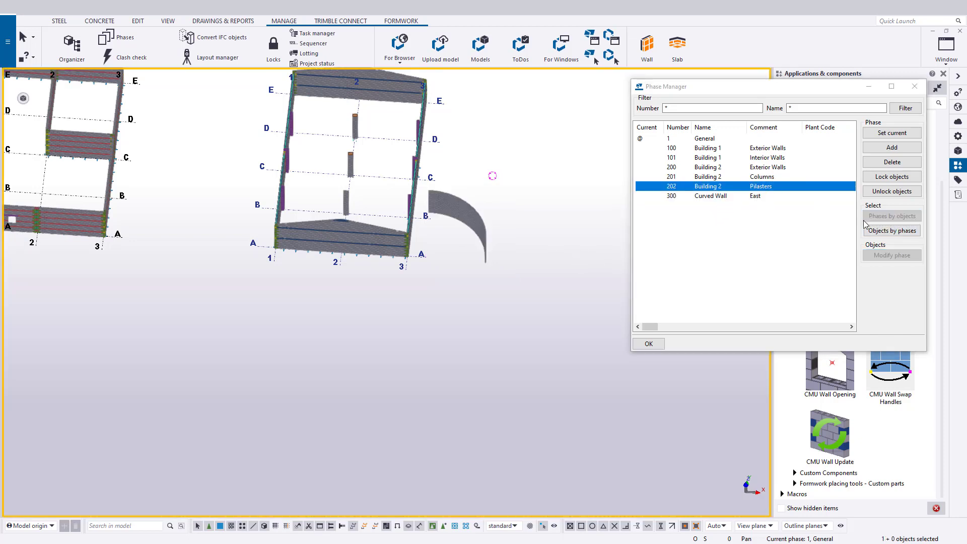
left_click(893, 231)
left_click(444, 474)
Select the curved wall and assign it to phase 300.
left_click(466, 241)
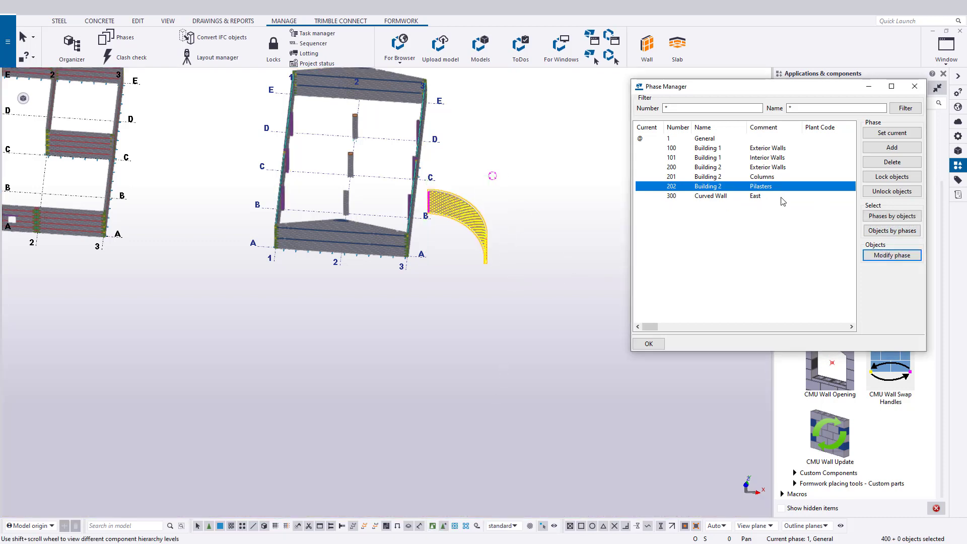
left_click(756, 196)
left_click(892, 256)
left_click(543, 258)
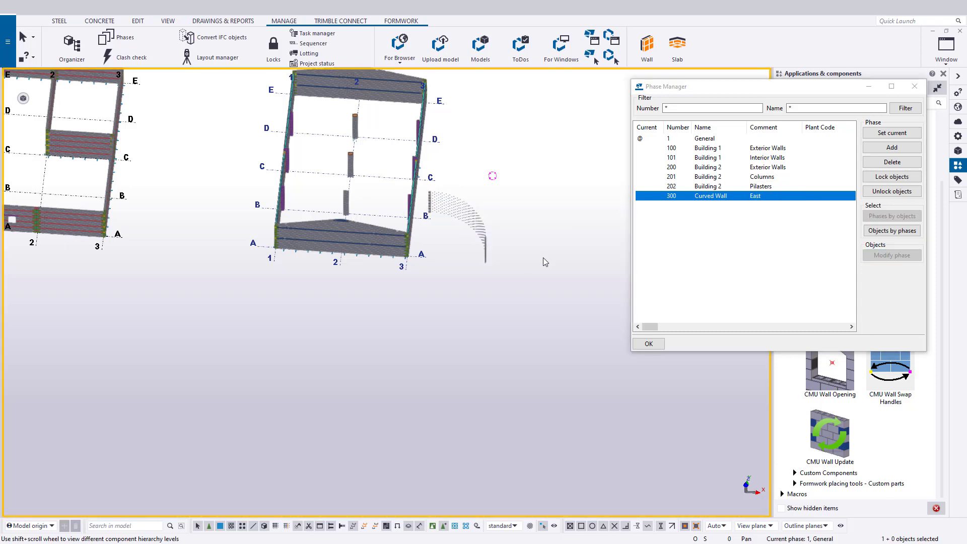
Check phase 202's pilasters and reassign the selected curved wall to phase 300.
left_click(756, 187)
left_click(892, 230)
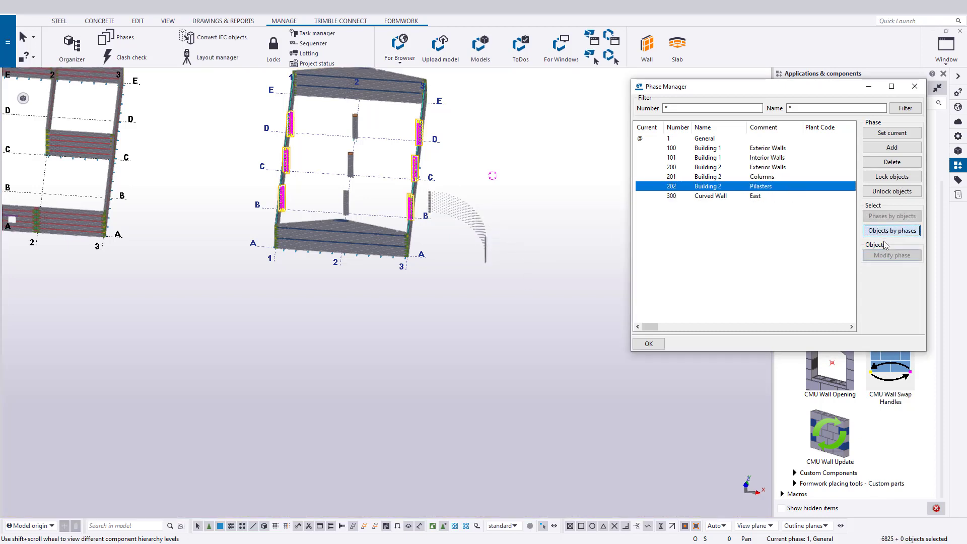
left_click(782, 197)
left_click(892, 256)
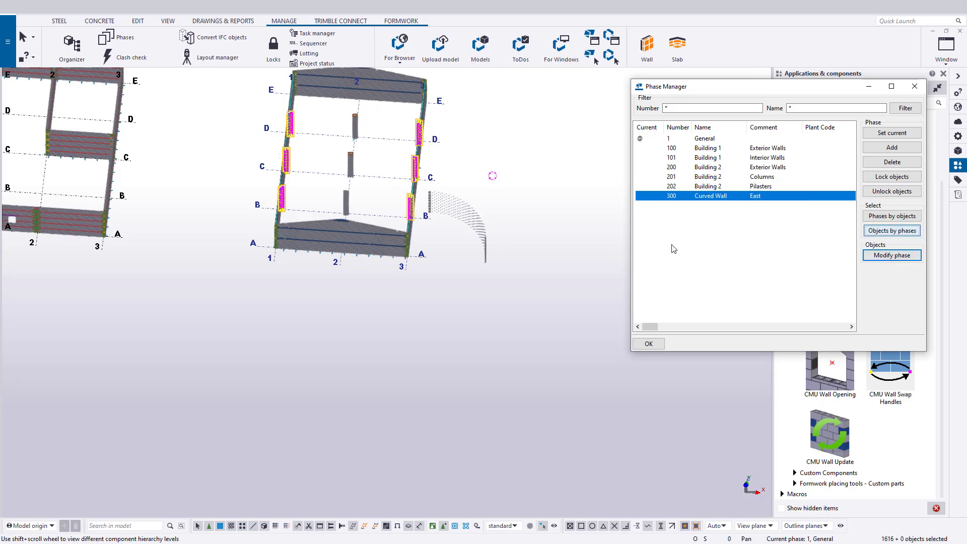
left_click(892, 231)
left_click(446, 333)
middle_click_drag(446, 333, 470, 359)
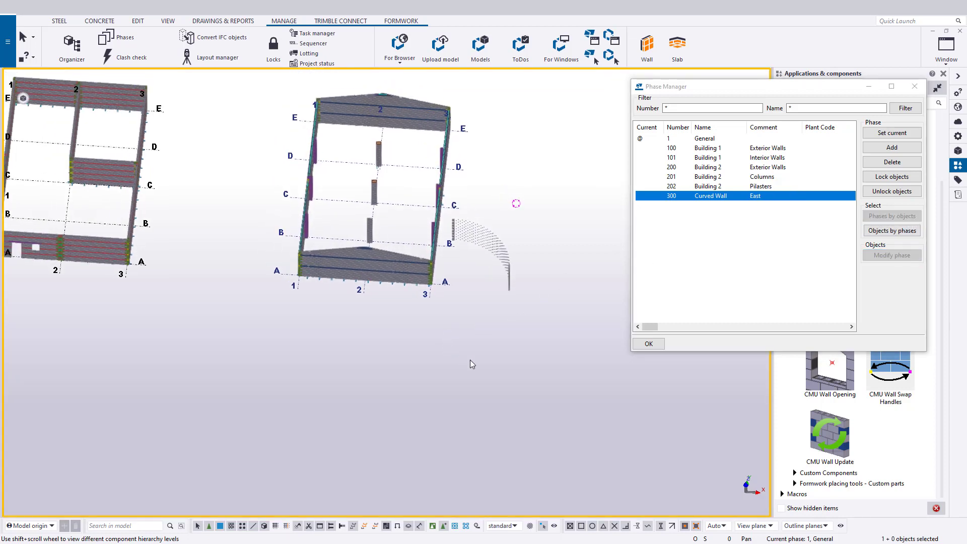
Switch to the plan view and make phase 100 (Building 1, Exterior Walls) current.
key("ctrl+p")
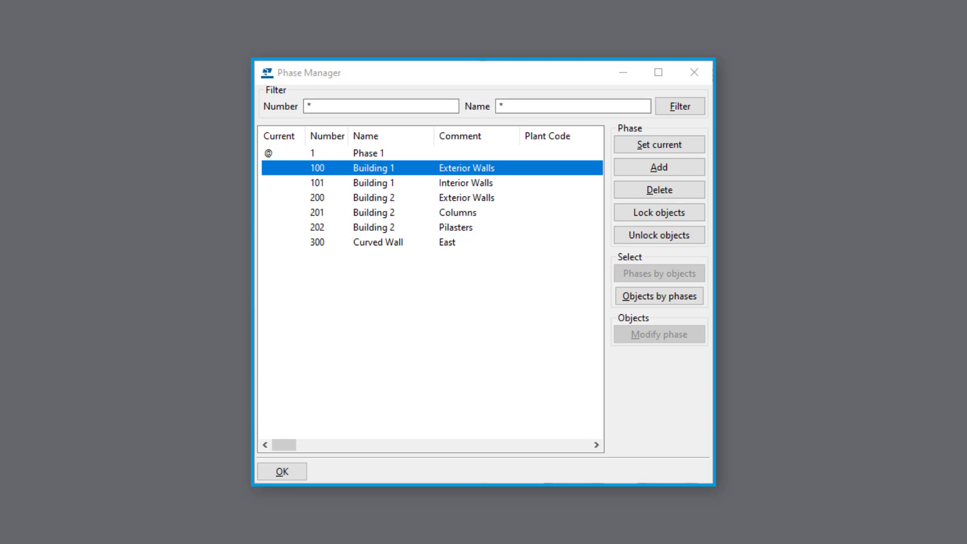
left_click(659, 144)
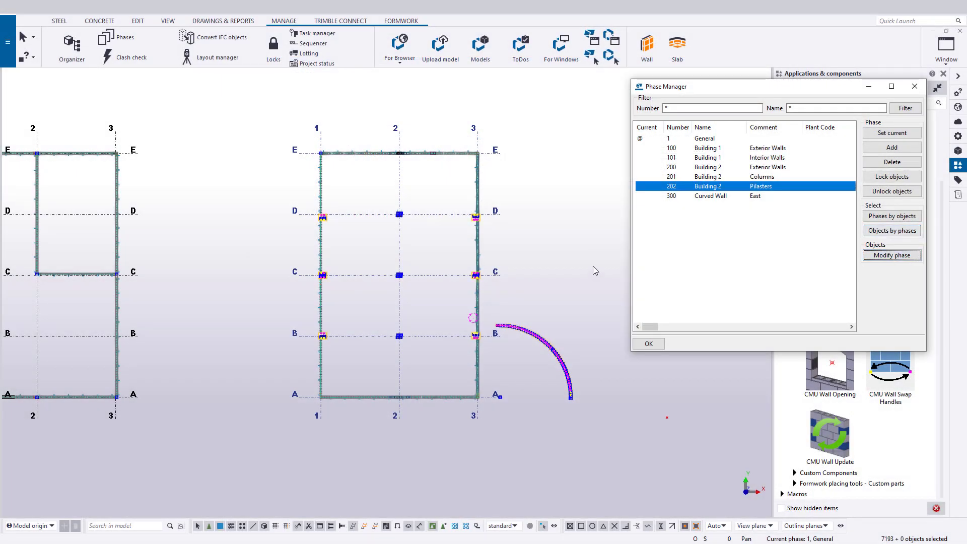
Redraw the model view and select the objects in phase 100.
left_click(593, 267)
right_click(579, 265)
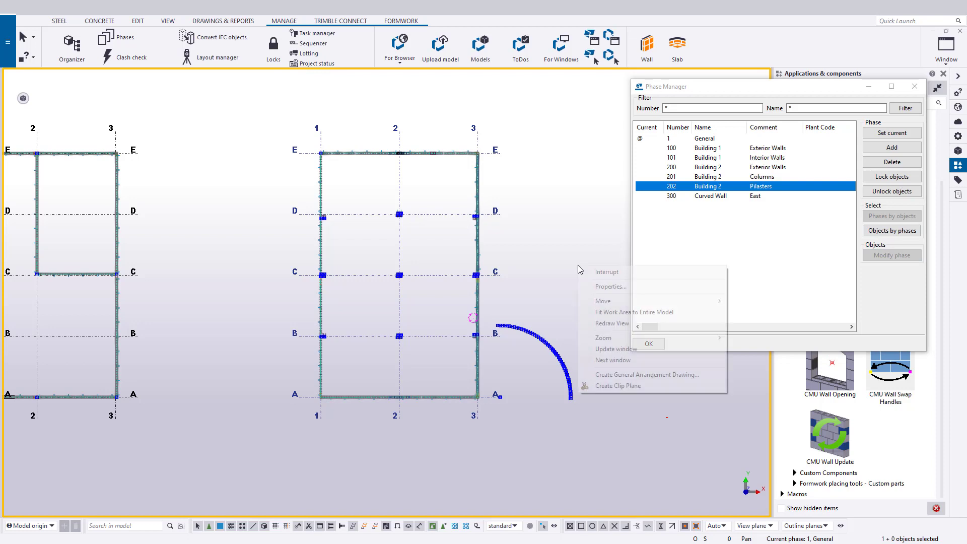
left_click(603, 324)
left_click(680, 148)
left_click(892, 231)
scroll(231, 347, "down", 2)
Frame both buildings and switch to the 3D isometric view.
middle_click_drag(230, 346, 330, 336)
left_click(517, 404)
key("ctrl+p")
key("ctrl+p")
key("ctrl+p")
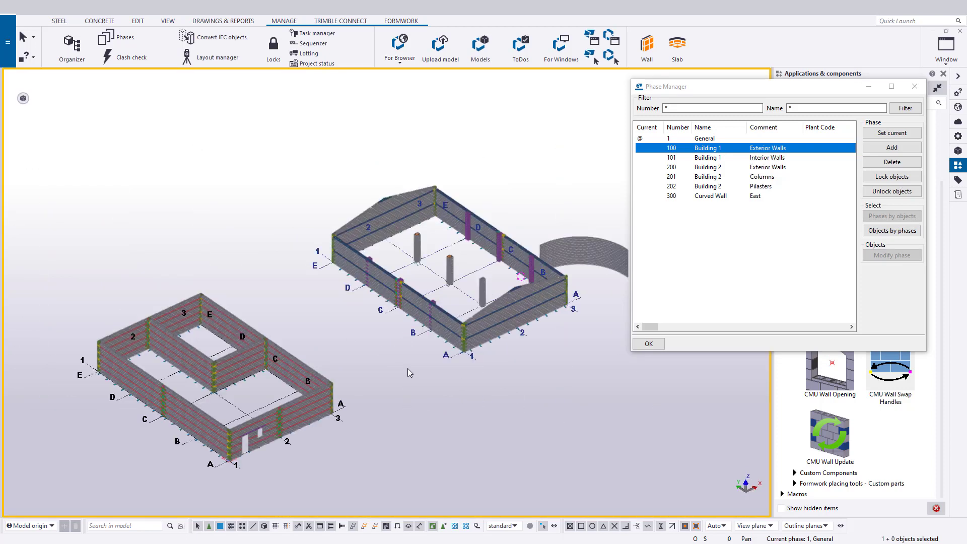
In an angled 3D view, highlight the objects of phases 100, 101, 200, 201 and 202 in turn.
middle_click_drag(407, 369, 456, 353, "ctrl")
scroll(456, 352, "up", 1)
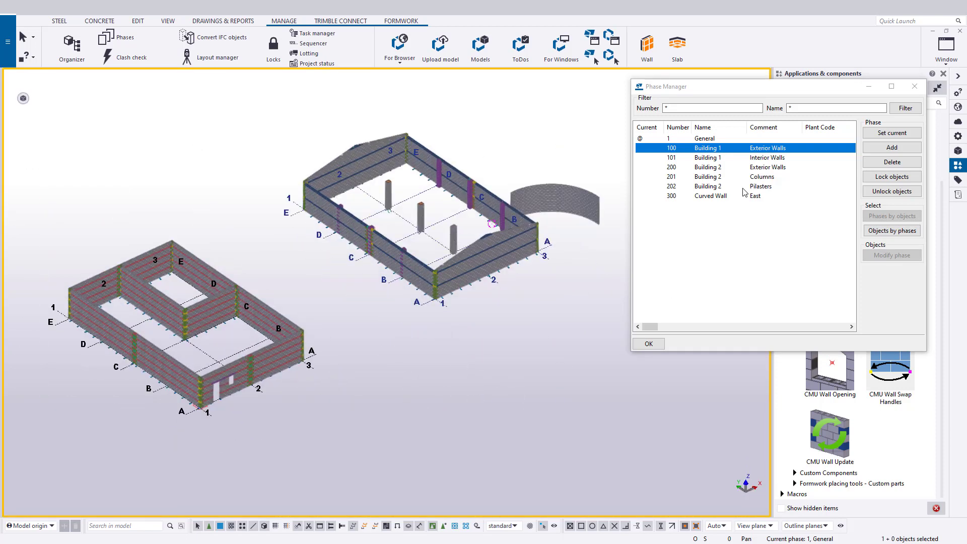
left_click(893, 231)
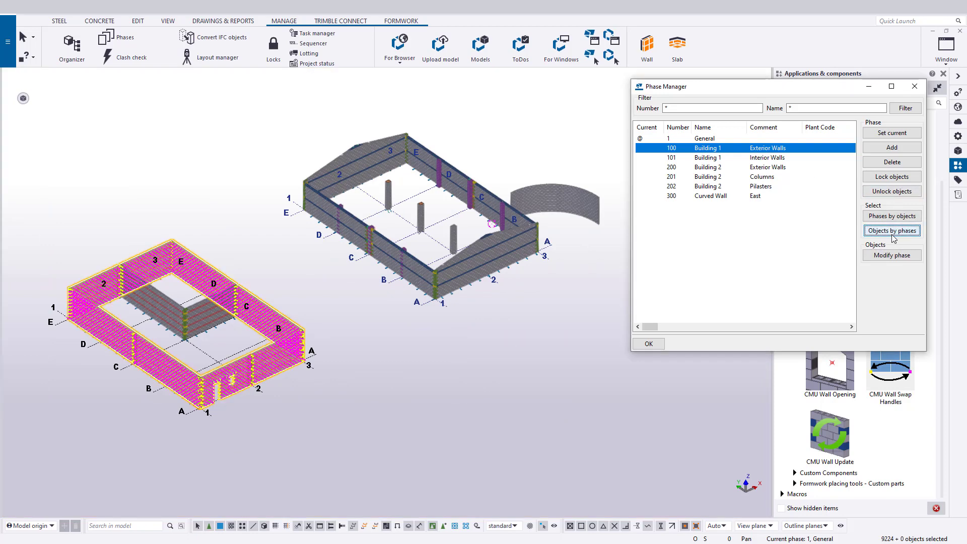
key("Down")
left_click(893, 230)
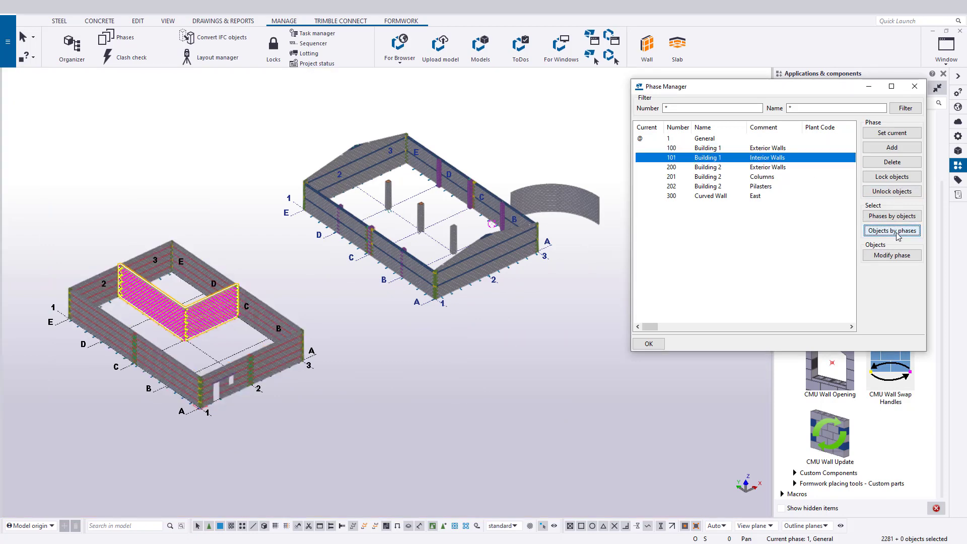
key("Down")
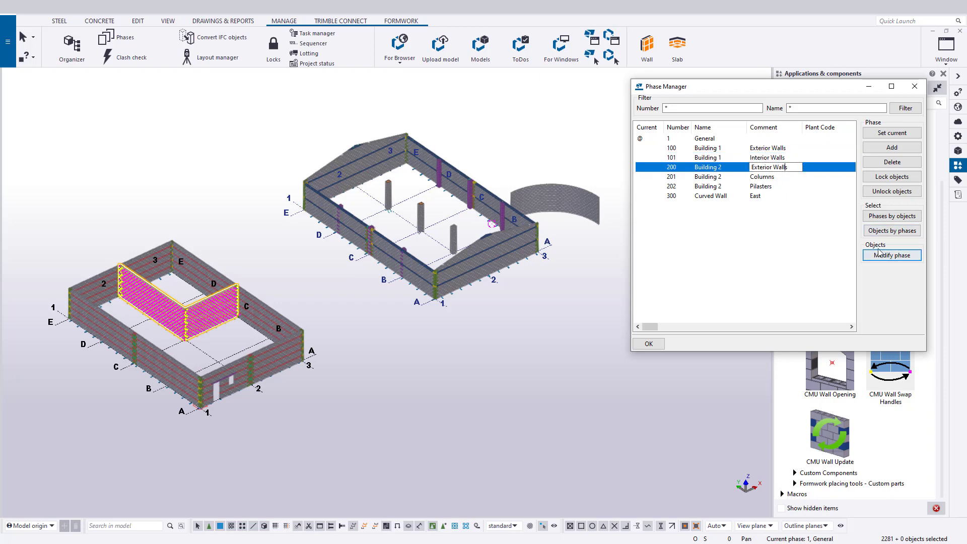
left_click(893, 231)
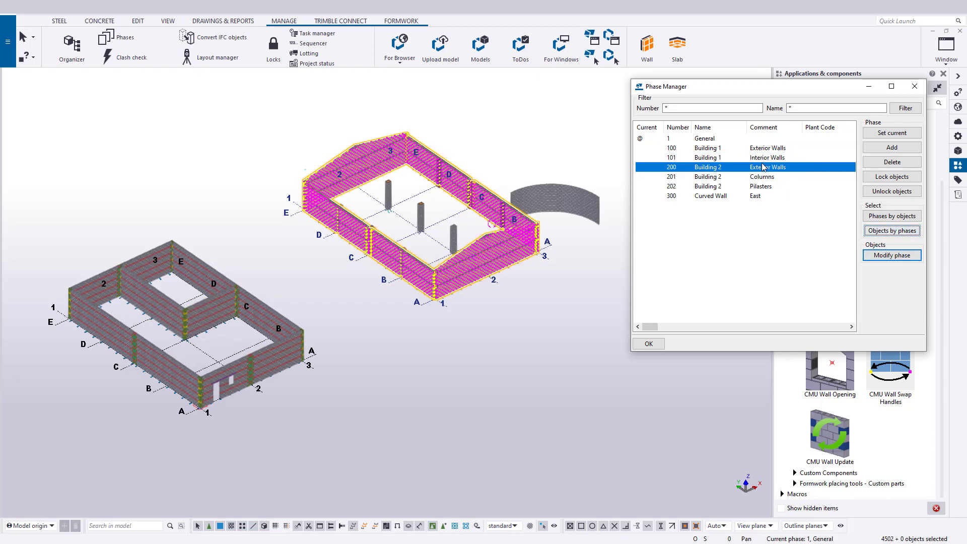
left_click(763, 177)
left_click(893, 230)
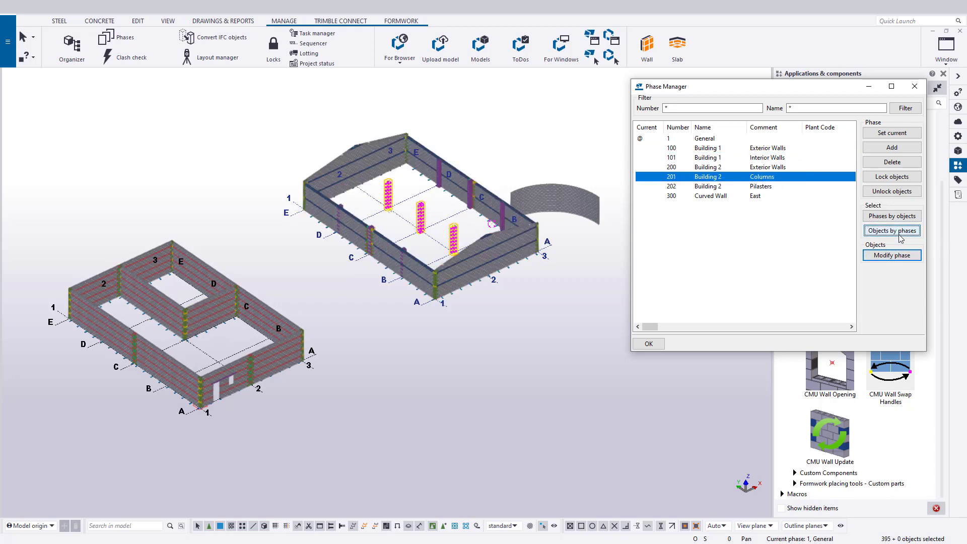
left_click(760, 187)
left_click(892, 231)
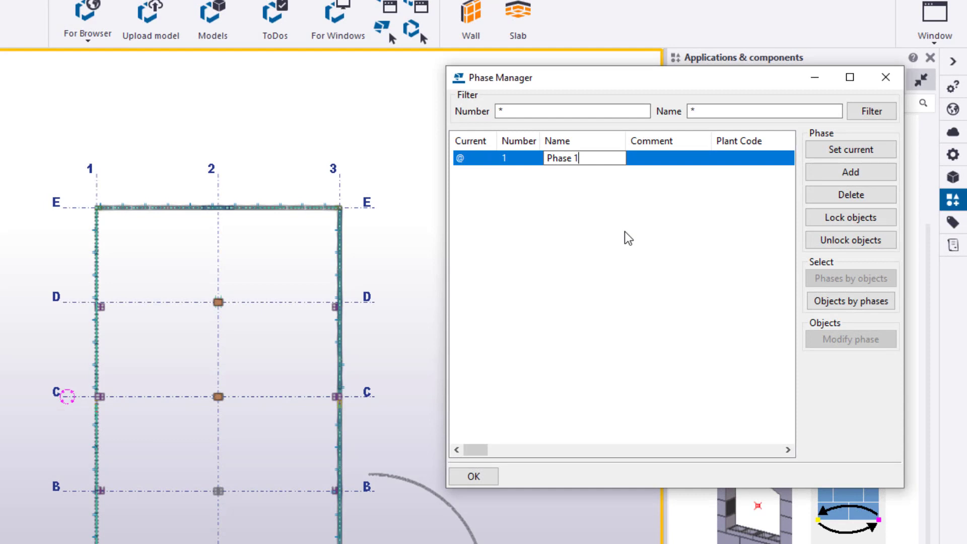
Add further phases up to Phase 7 below Phase 1, then return to the model.
left_click(862, 174)
left_click(862, 174)
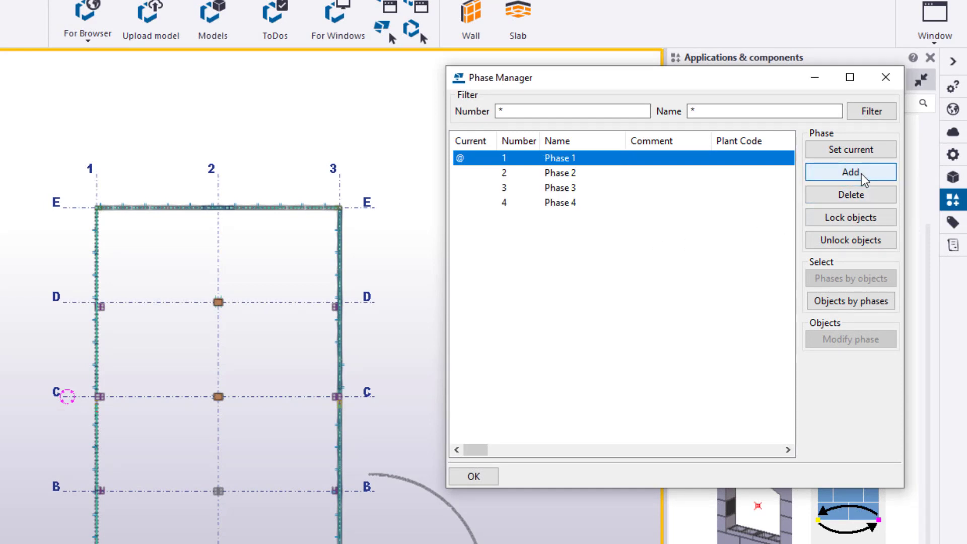
left_click(861, 173)
left_click(862, 174)
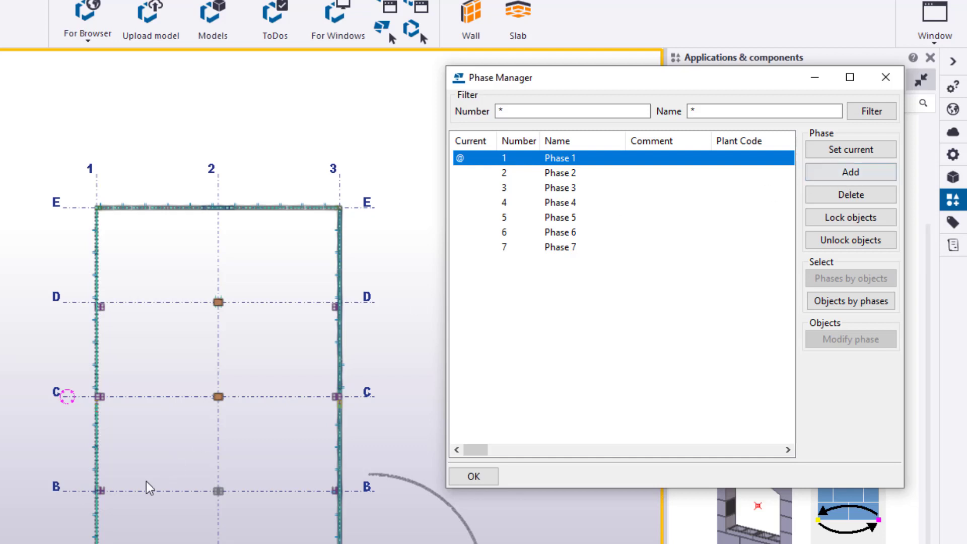
left_click(2, 322)
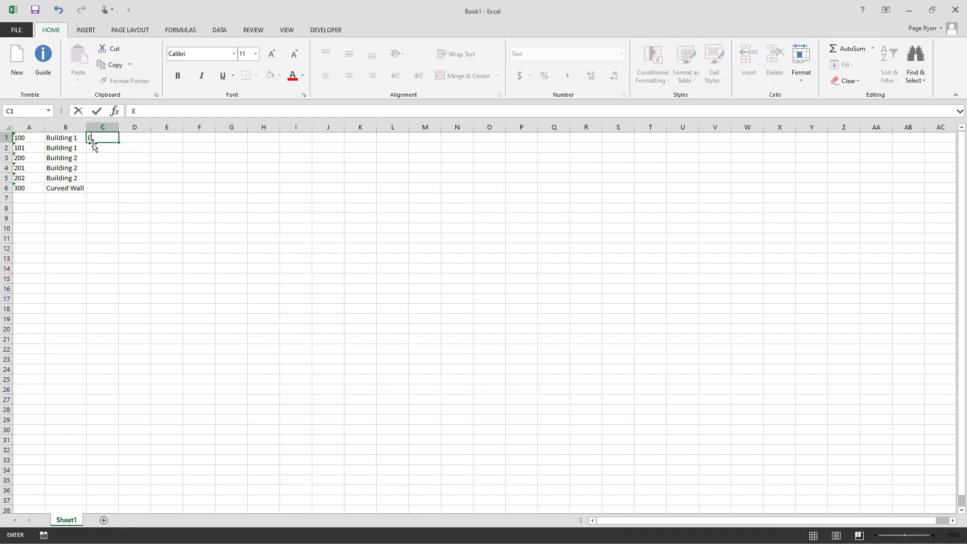
type("xterior Walls")
Enter the comments Exterior Walls, Interior Walls and Exterior Walls in column C.
key("Return")
type("Interior Walls")
key("Return")
type("Ext")
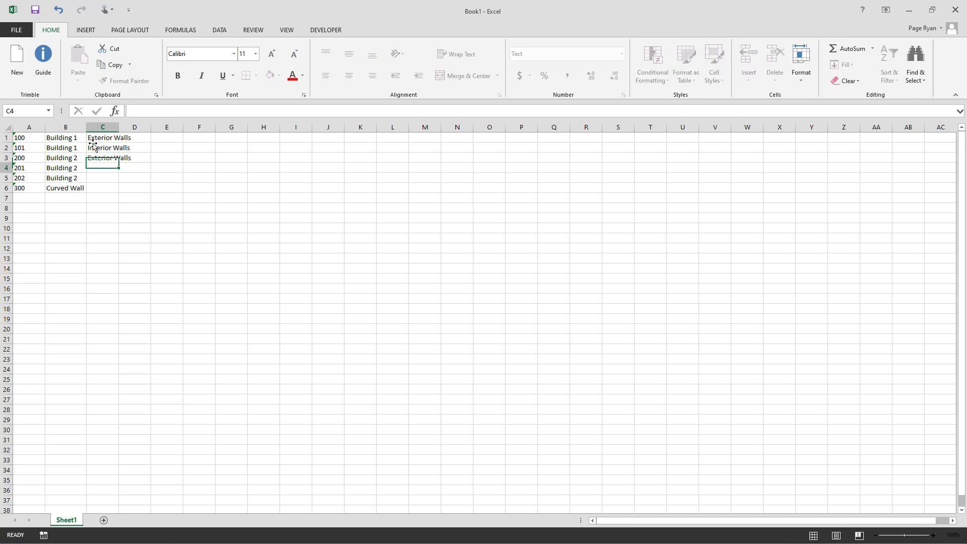
key("Return")
type("Col")
type("umns")
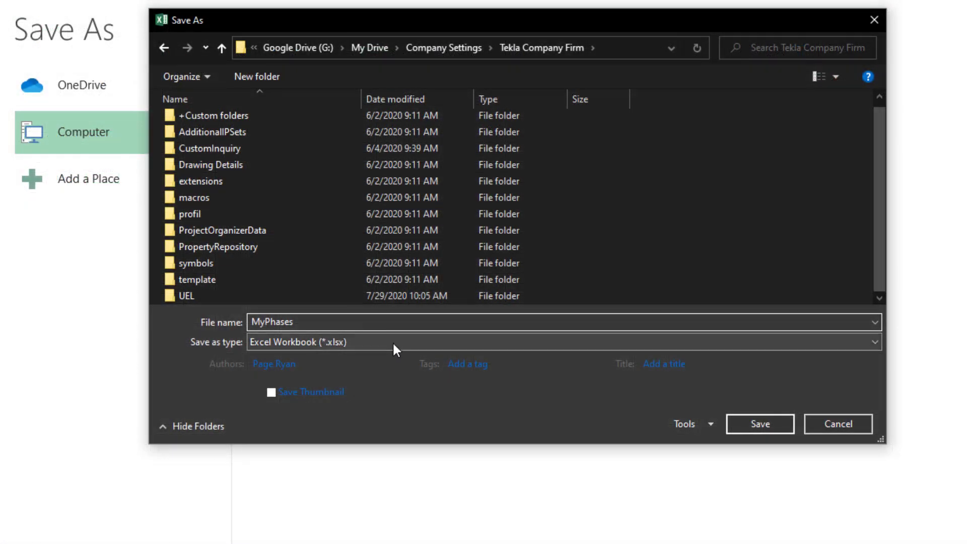
Save the sheet as comma-delimited MyPhases CSV, then resave it as MyPhases.txt.
left_click(393, 342)
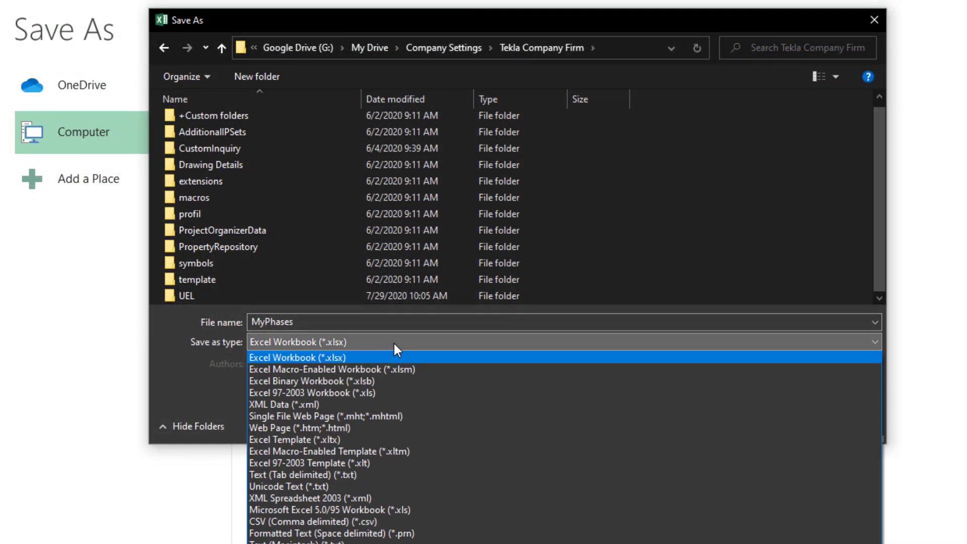
left_click(356, 522)
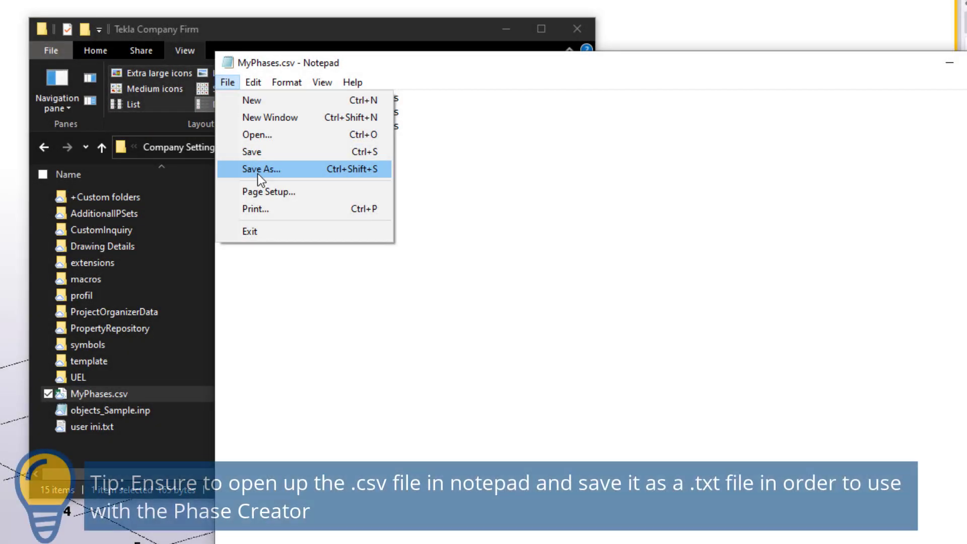
left_click(261, 169)
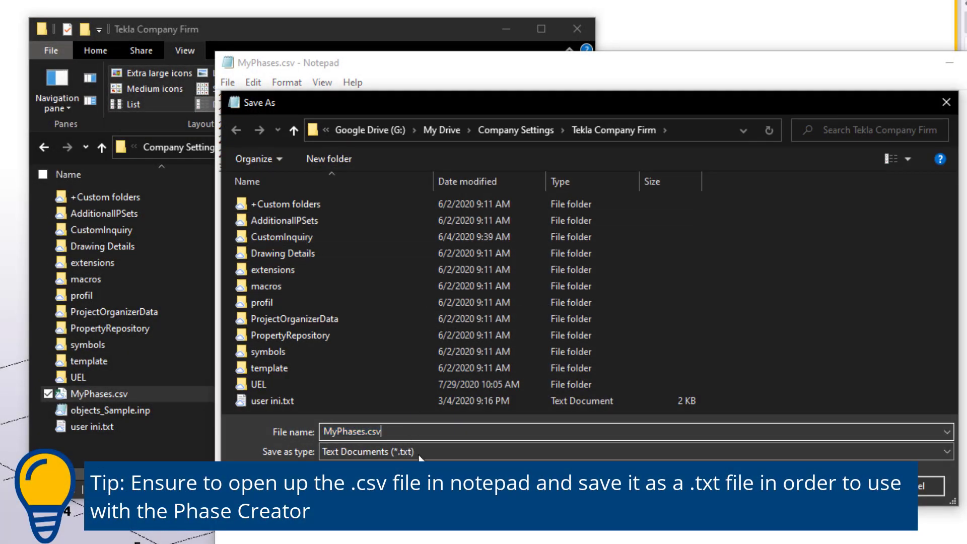
type("MyPhases")
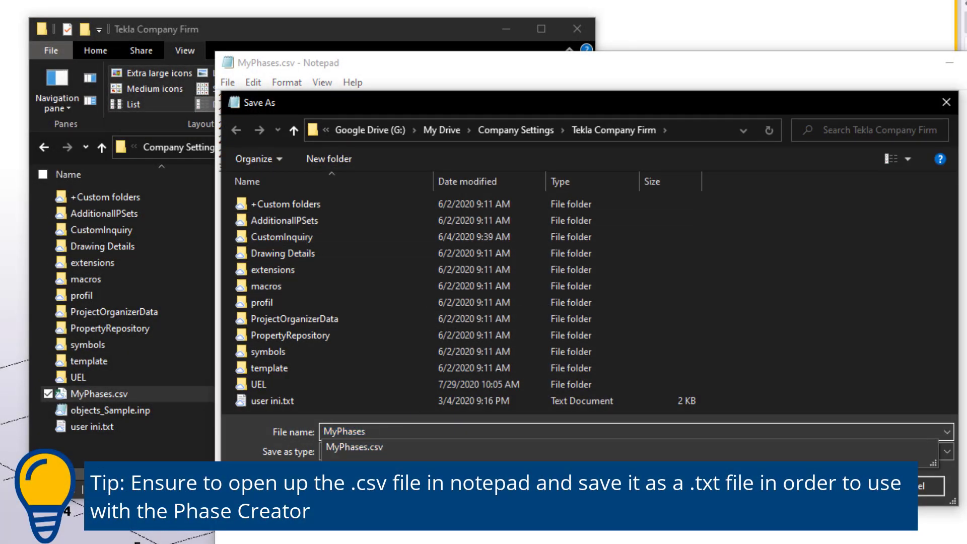
key("Return")
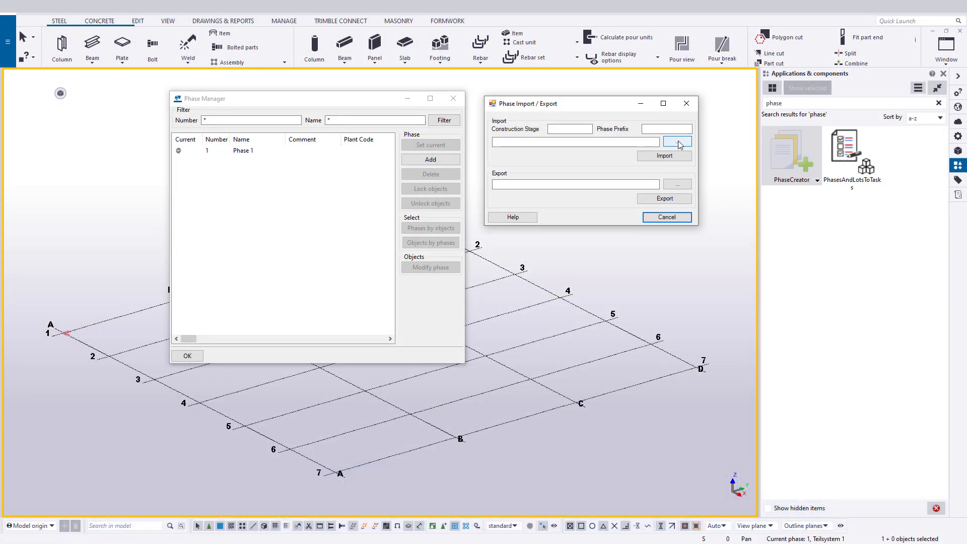
Select MyPhases.txt as the import file, import its phases, and dismiss the confirmation.
left_click(678, 142)
left_click_drag(675, 120, 626, 82)
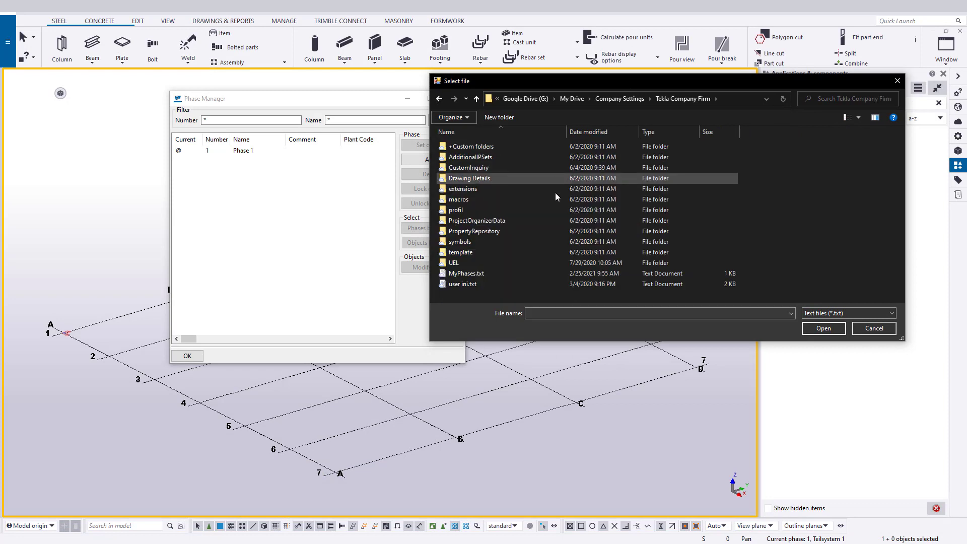
left_click(466, 273)
left_click(825, 328)
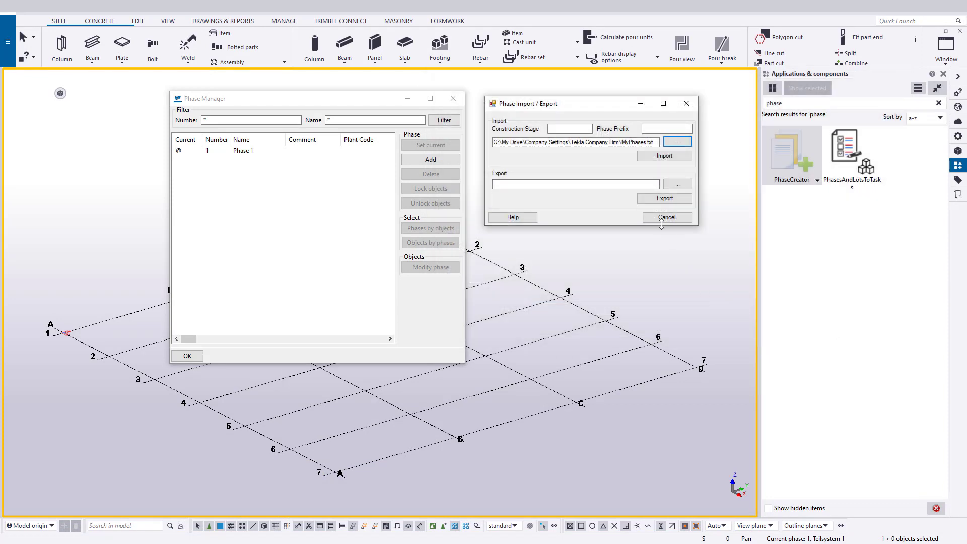
left_click(664, 156)
left_click(521, 309)
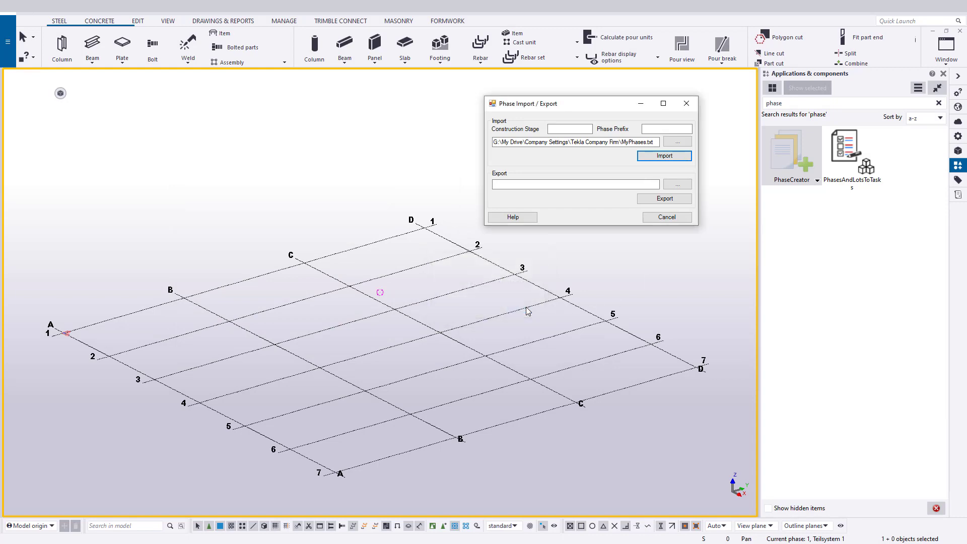